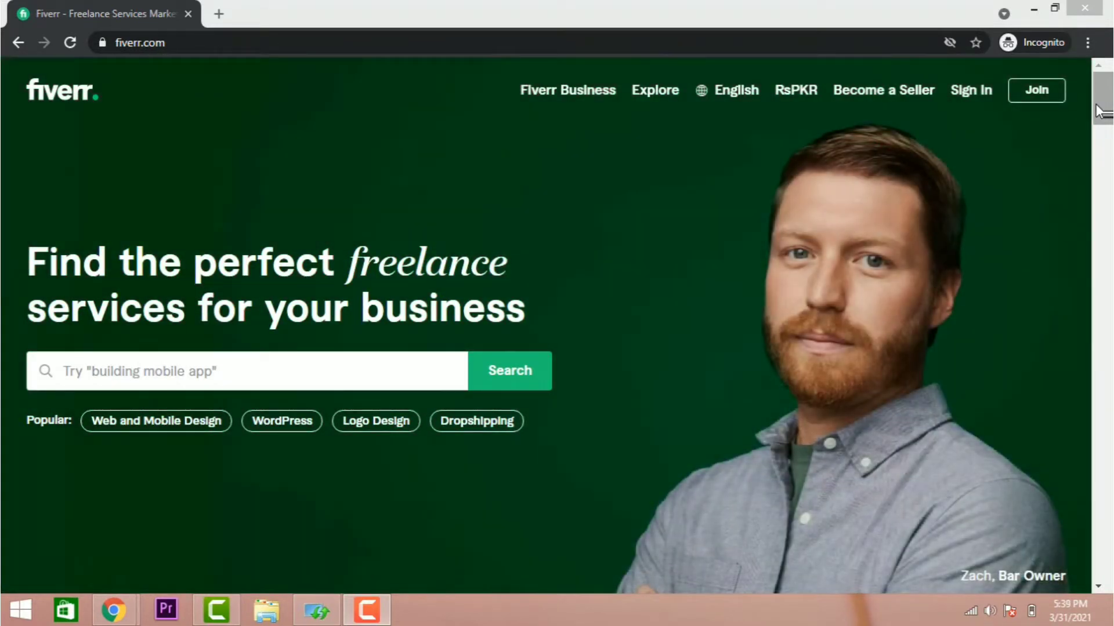
# Step: Start a Fiverr sign-up and submit the account's e-mail address
pyautogui.click(1098, 110)
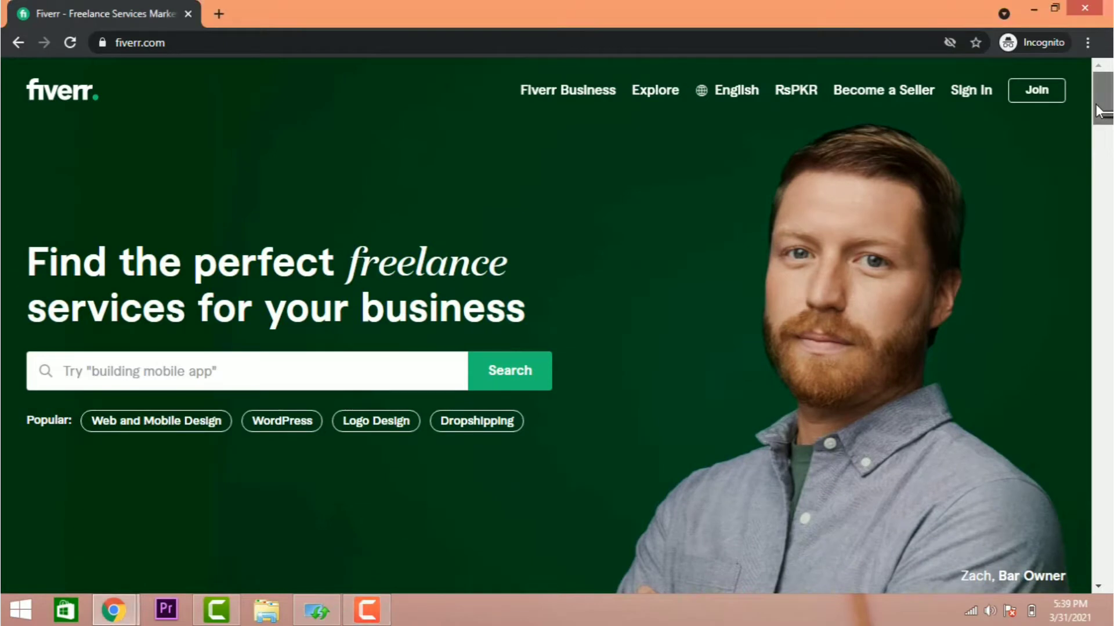
pyautogui.moveTo(1098, 111)
pyautogui.mouseDown()
pyautogui.moveTo(1107, 518)
pyautogui.moveTo(1101, 261)
pyautogui.moveTo(1080, 122)
pyautogui.mouseUp()
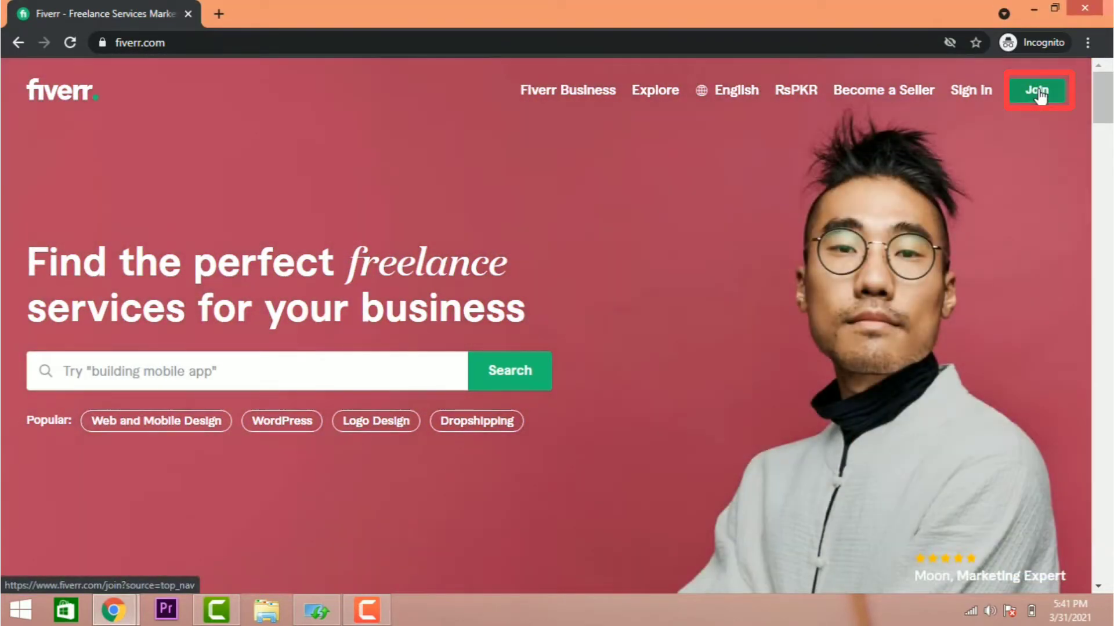
pyautogui.click(1038, 92)
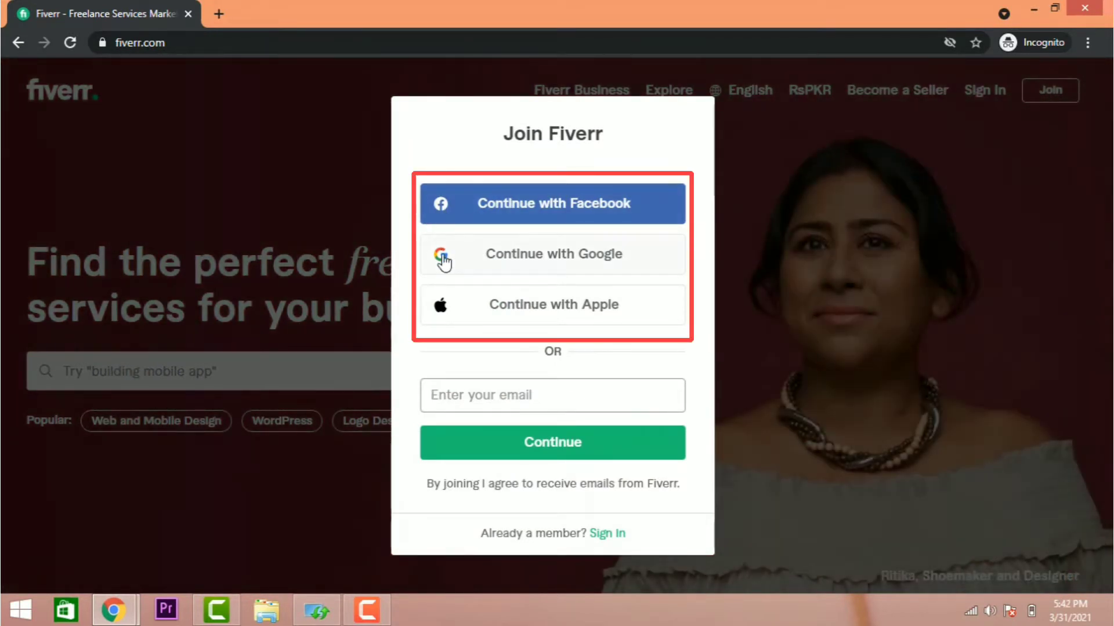
pyautogui.click(434, 395)
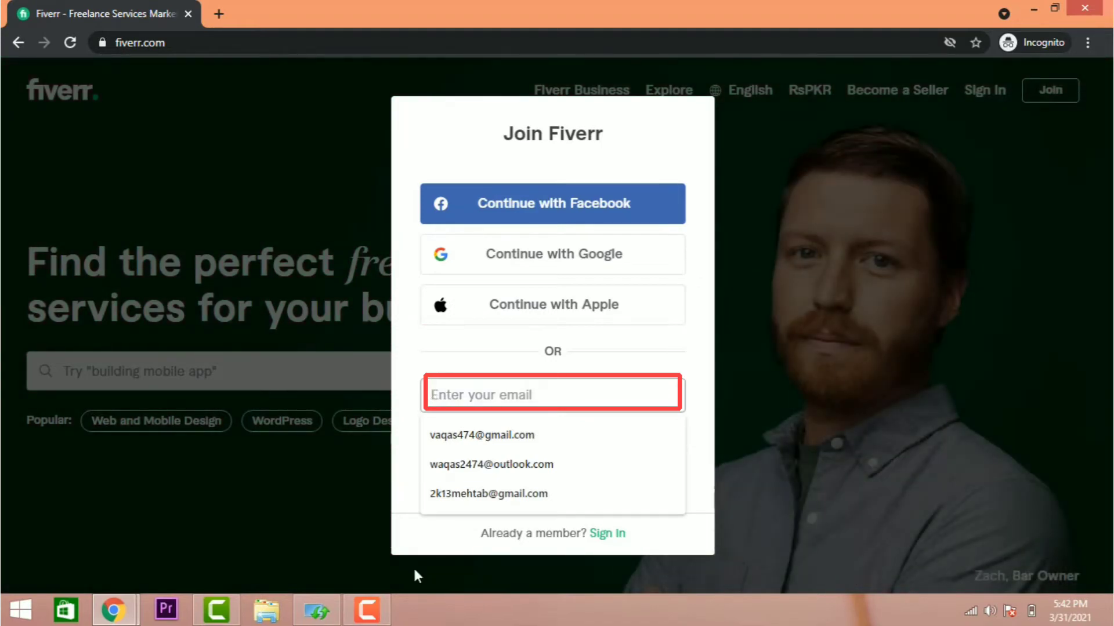
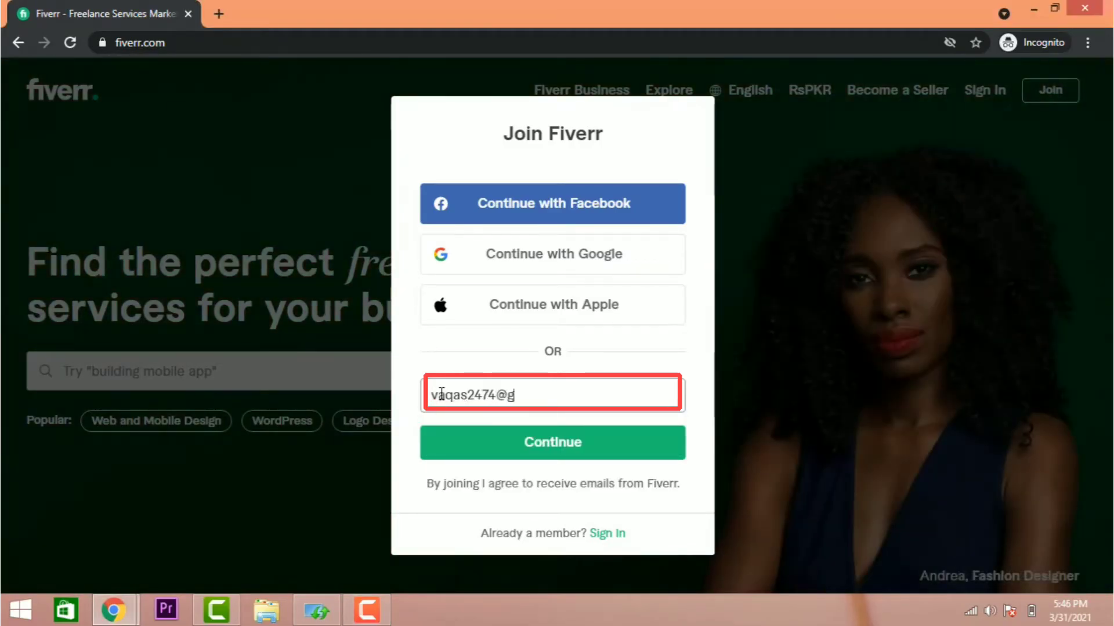
pyautogui.click(542, 432)
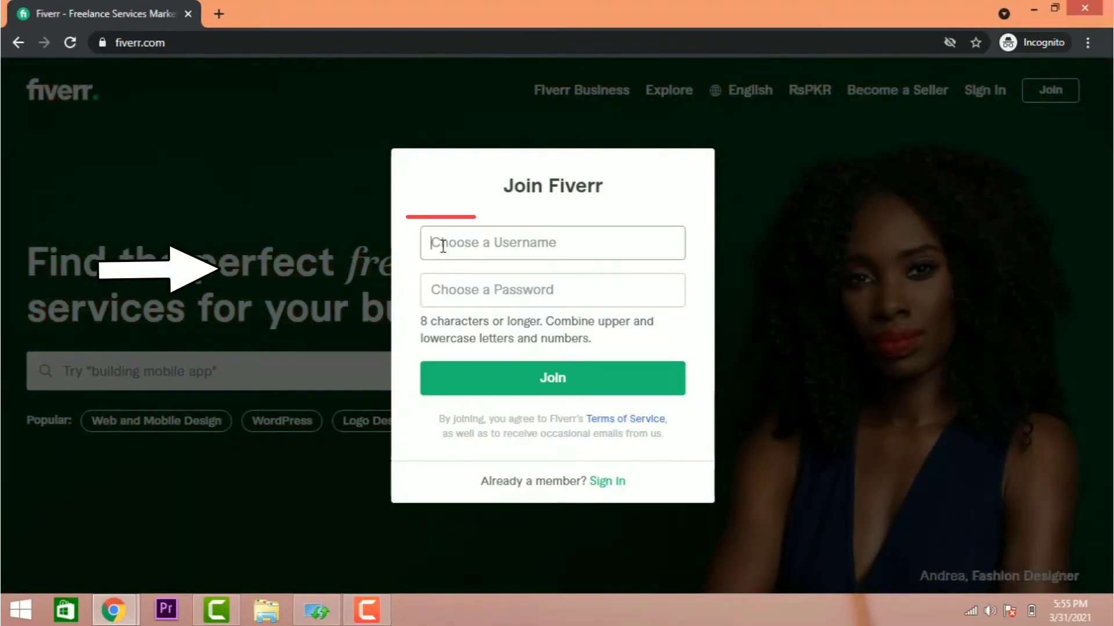
# Step: Enter a username and password and create the new account
pyautogui.click(438, 244)
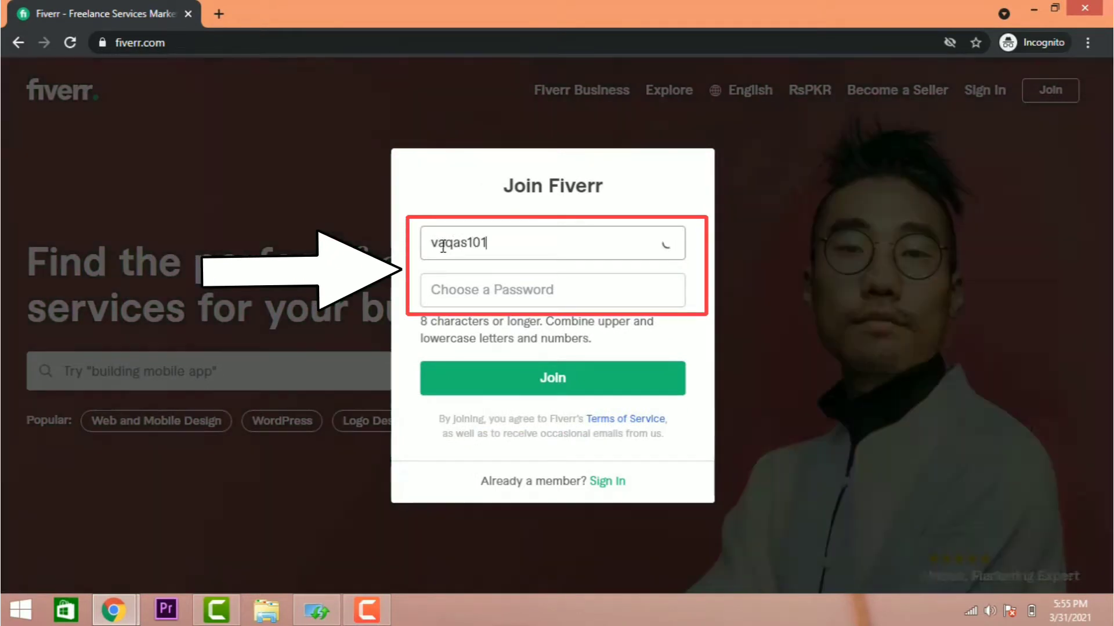
pyautogui.click(450, 294)
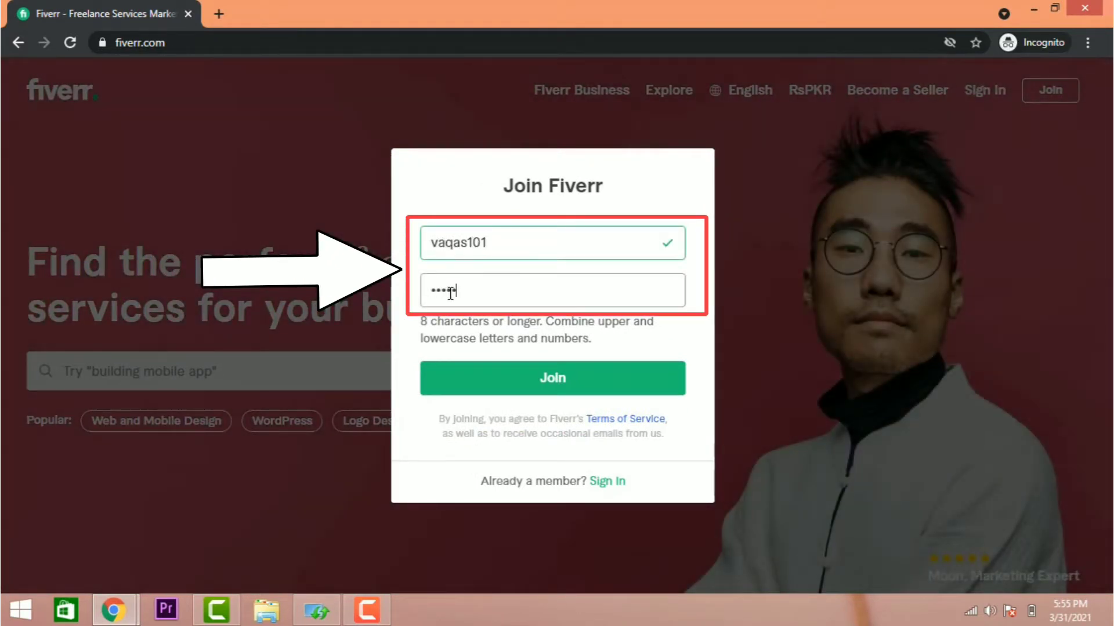
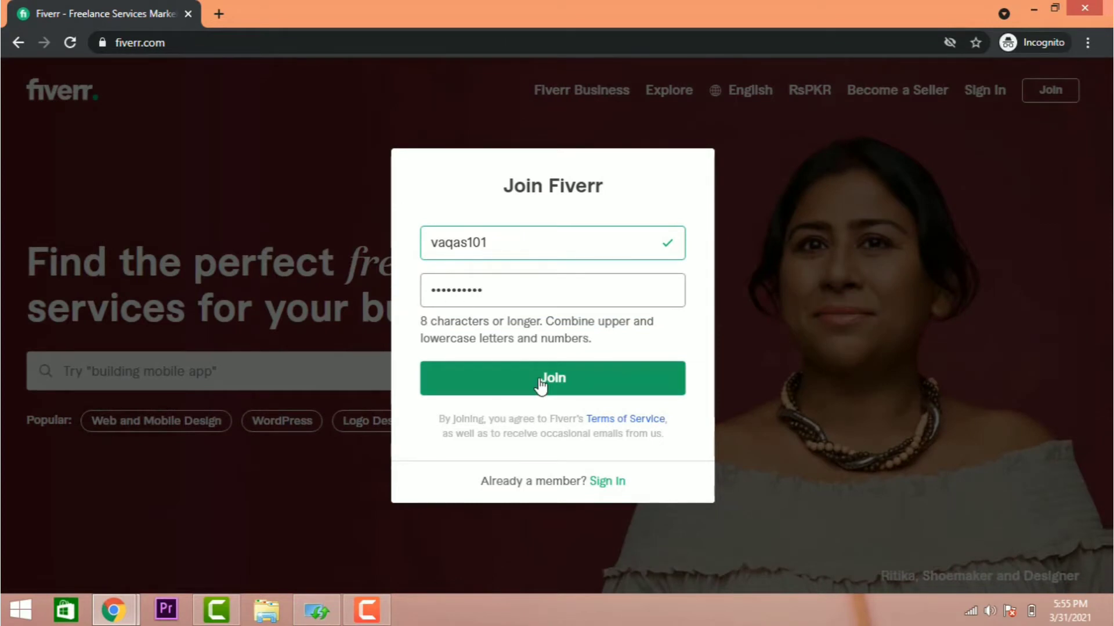
pyautogui.click(549, 380)
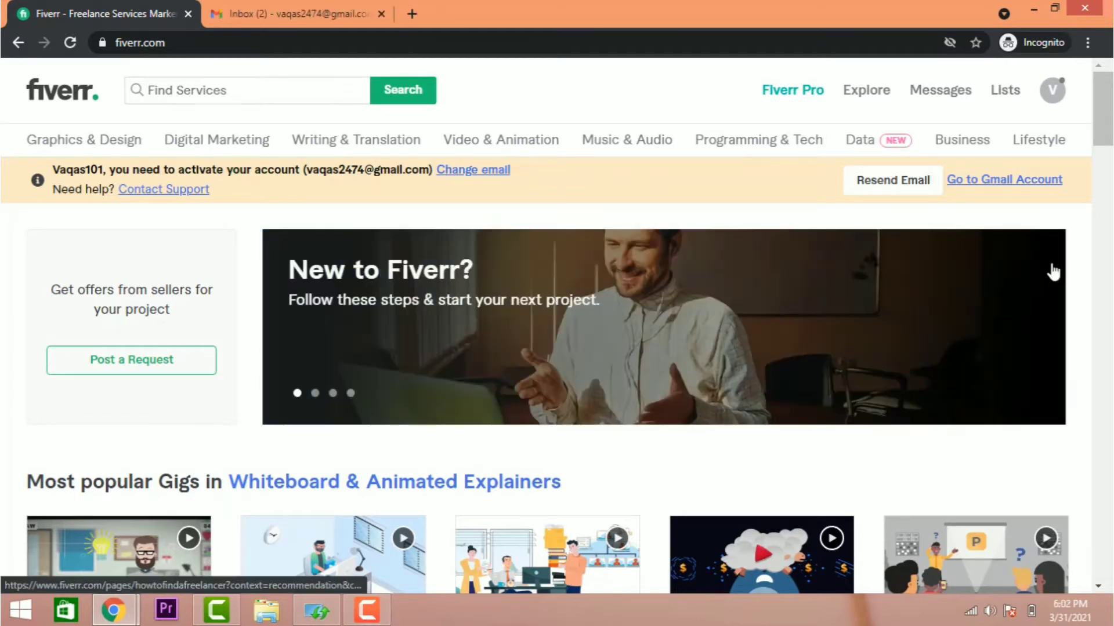
# Step: Open the 'Fiverr: Activate Your New Account' e-mail in Gmail and activate the account
pyautogui.click(1016, 181)
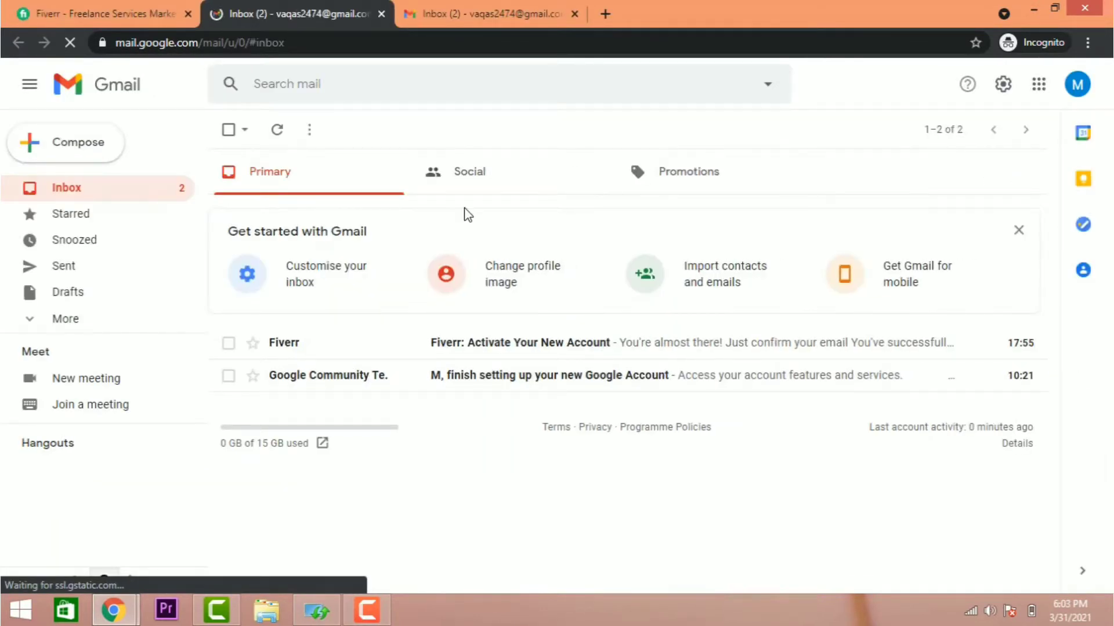
pyautogui.click(457, 347)
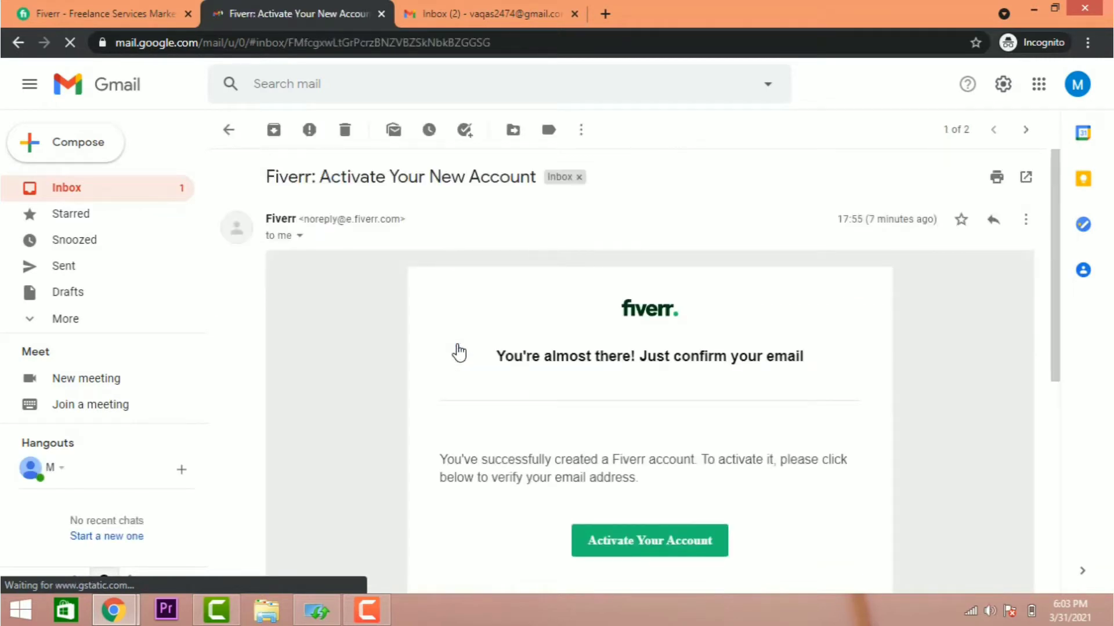
pyautogui.click(638, 546)
pyautogui.scroll(-15, 557, 325)
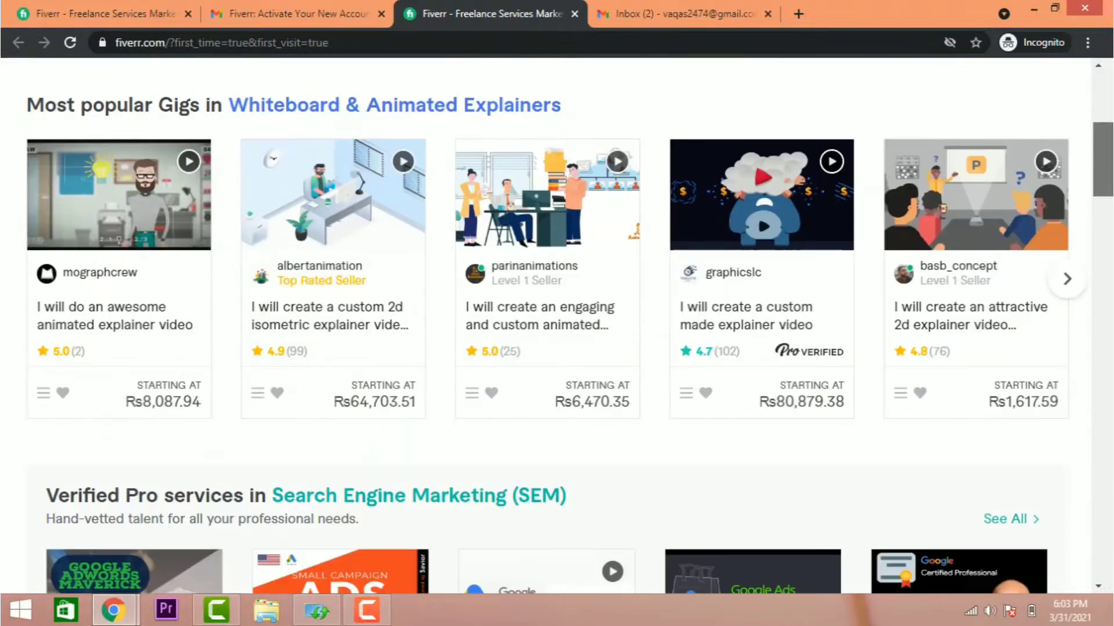
pyautogui.moveTo(1107, 230); pyautogui.dragTo(1099, 93)
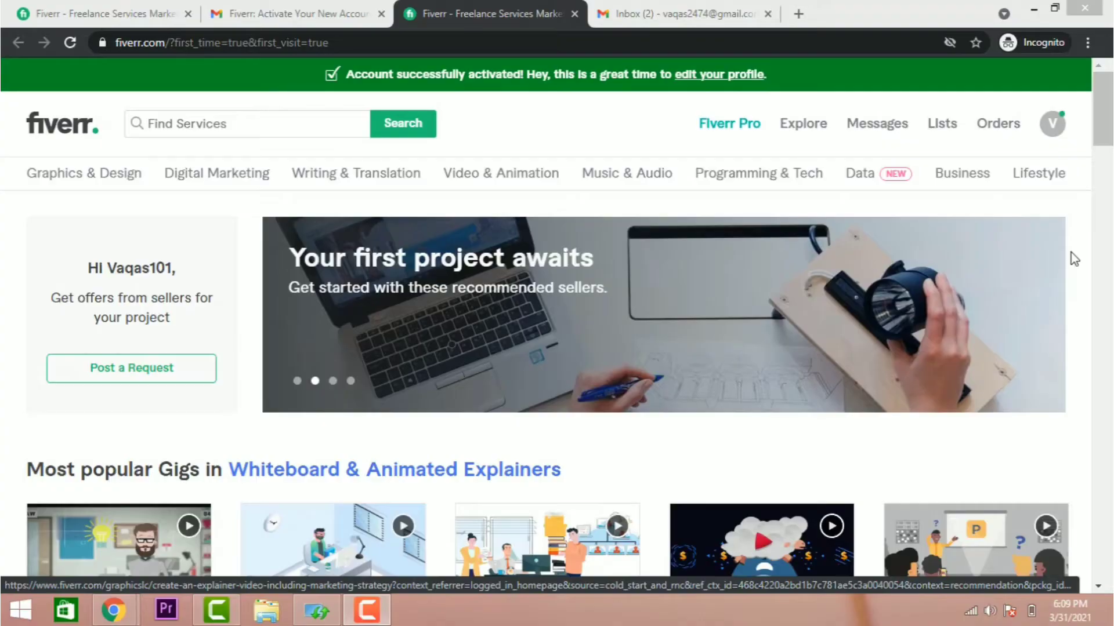
# Step: Go to Become a Seller from the avatar menu and start onboarding from the Start Selling page
pyautogui.click(1053, 124)
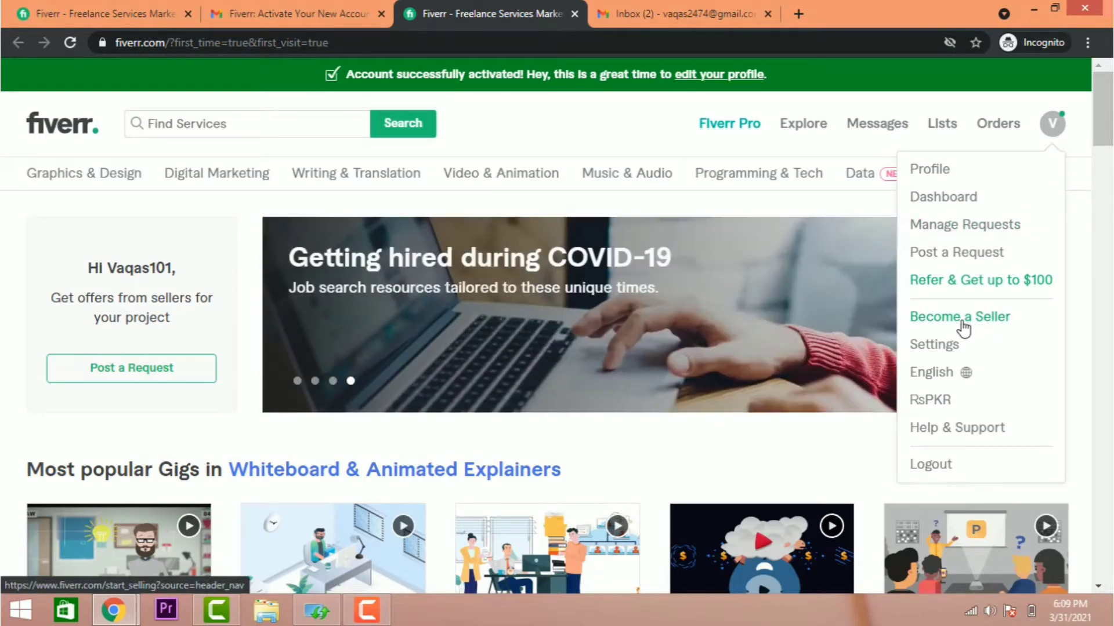
pyautogui.click(961, 318)
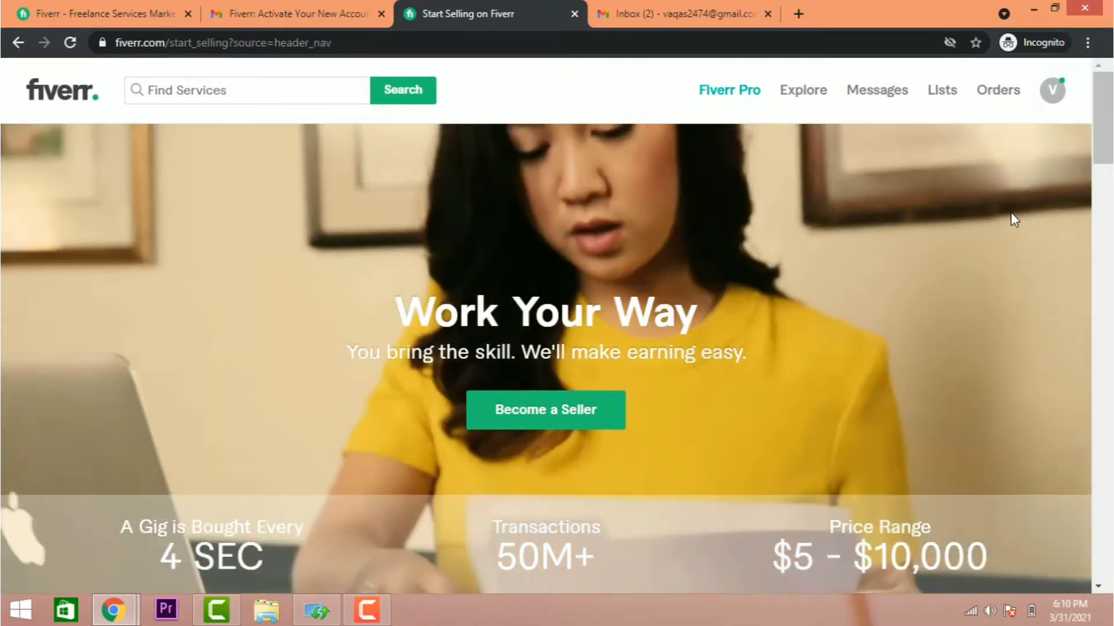
pyautogui.scroll(-10, 1010, 212)
pyautogui.scroll(-5, 1102, 111)
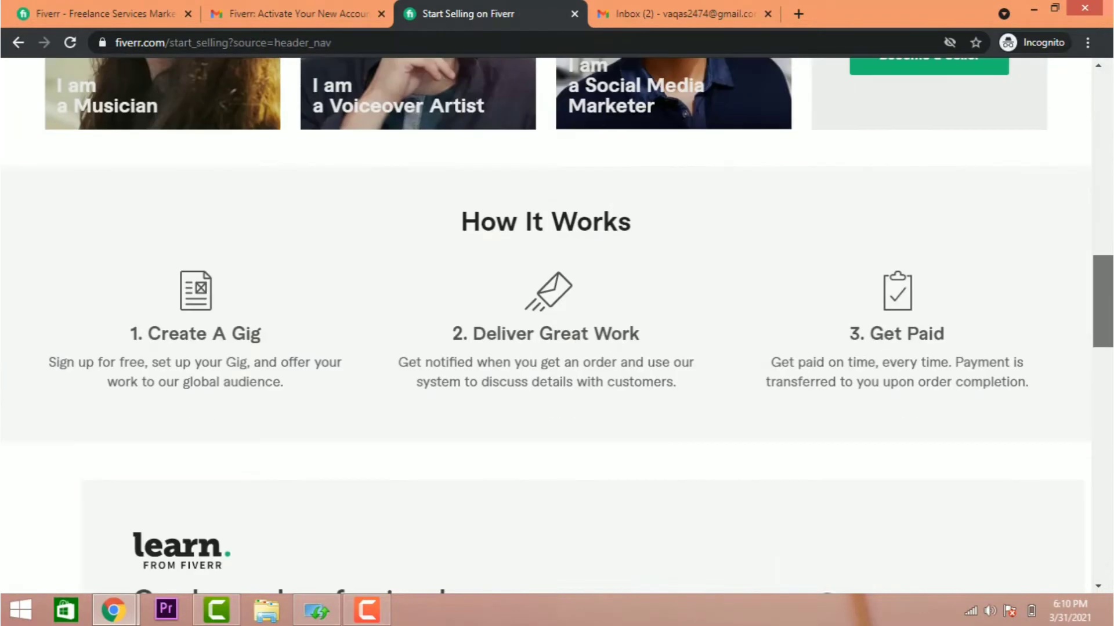
pyautogui.scroll(15, 1102, 112)
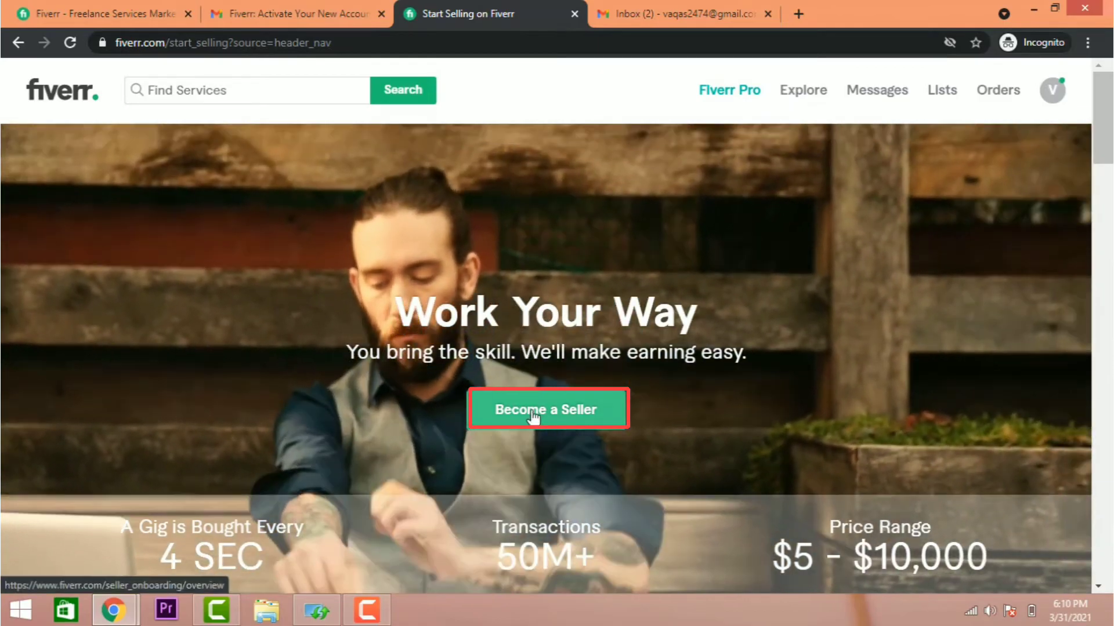
pyautogui.click(531, 415)
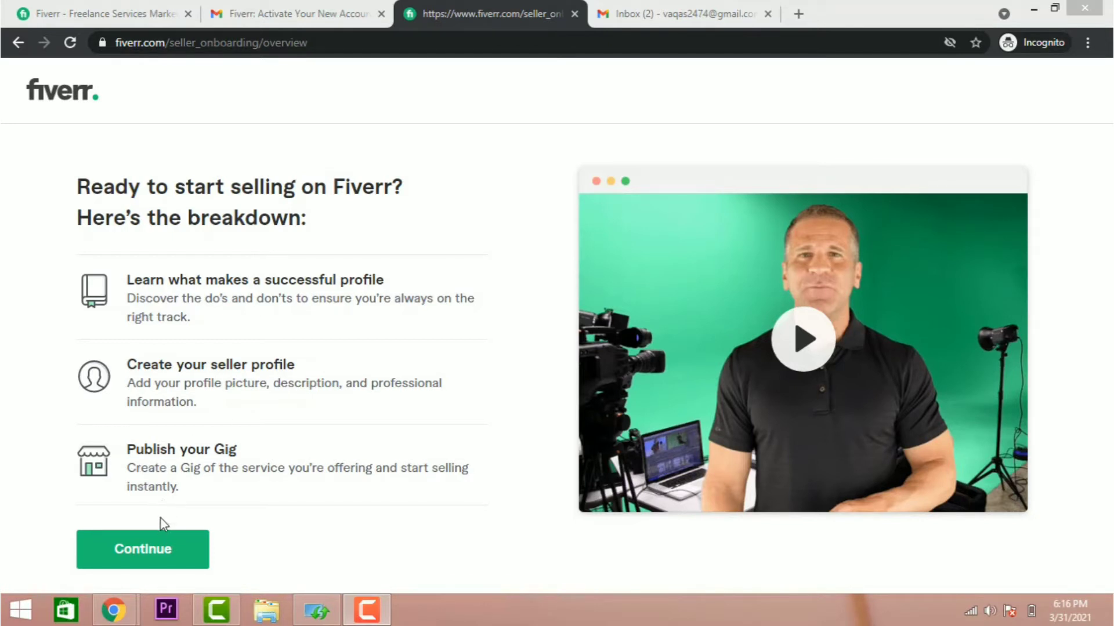
# Step: Continue past the overview, successful-profile and steer-clear tips to Personal Info
pyautogui.click(157, 556)
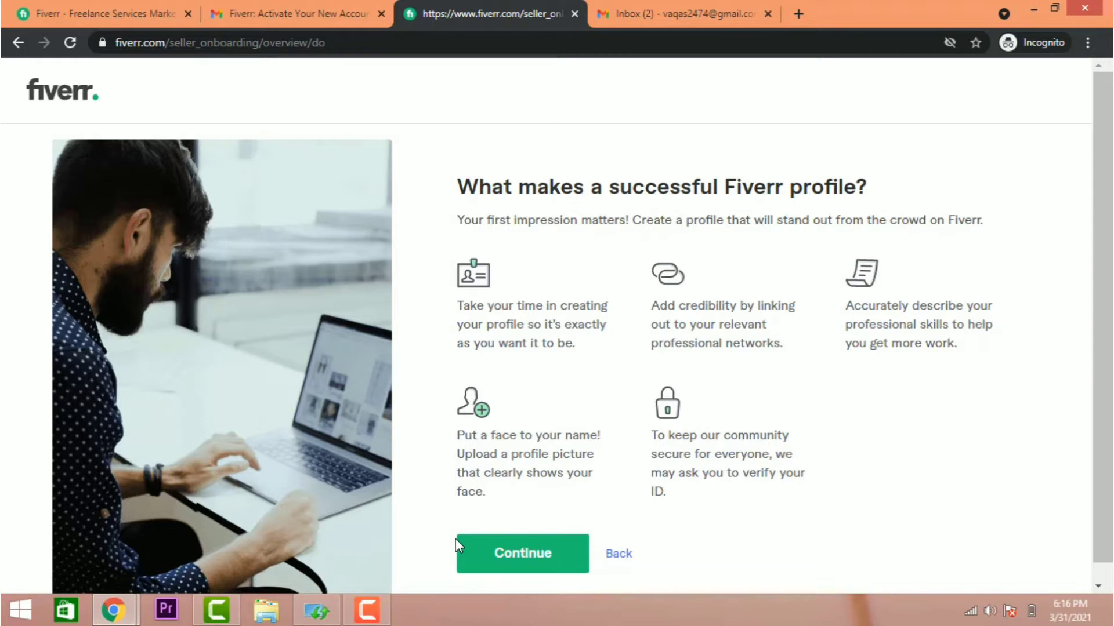
pyautogui.click(539, 566)
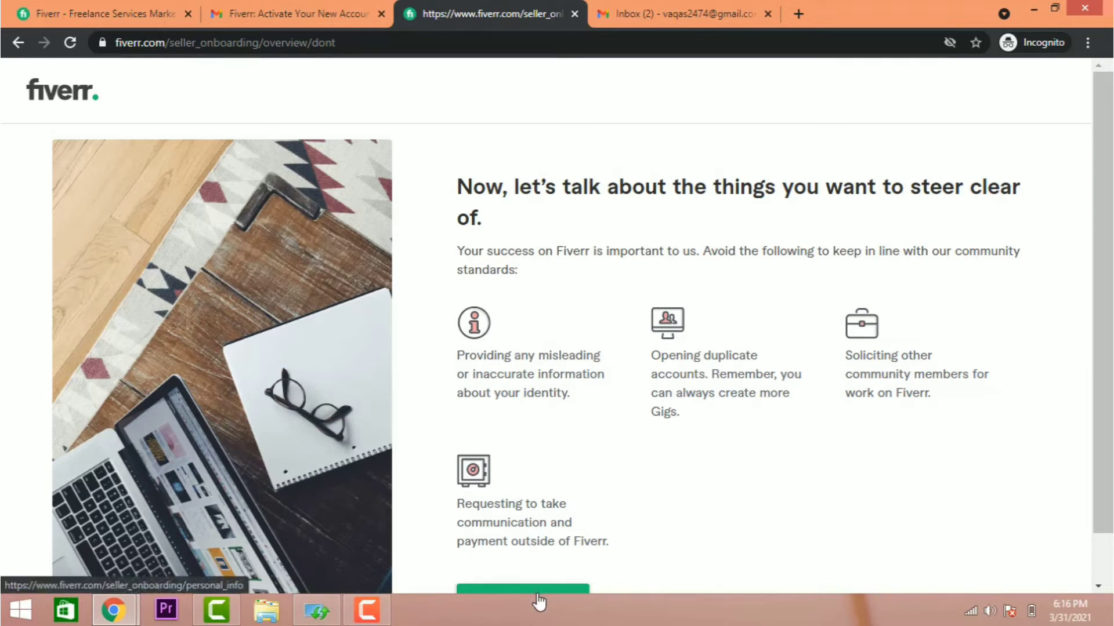
pyautogui.click(537, 591)
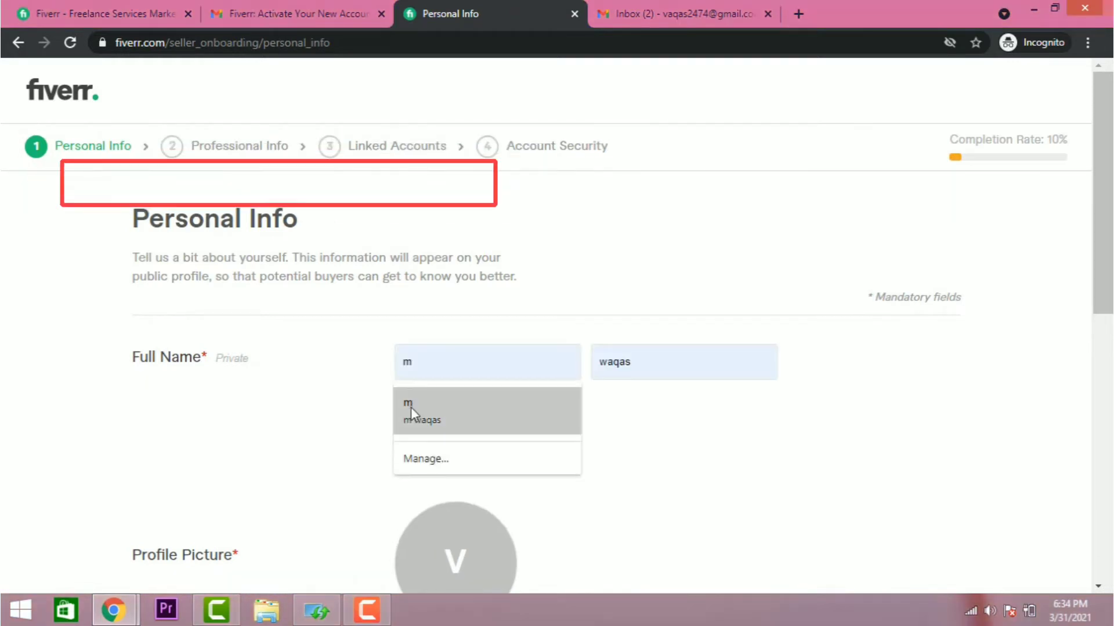
# Step: Fill in the full name, upload a profile photo and paste the profile description
pyautogui.click(410, 407)
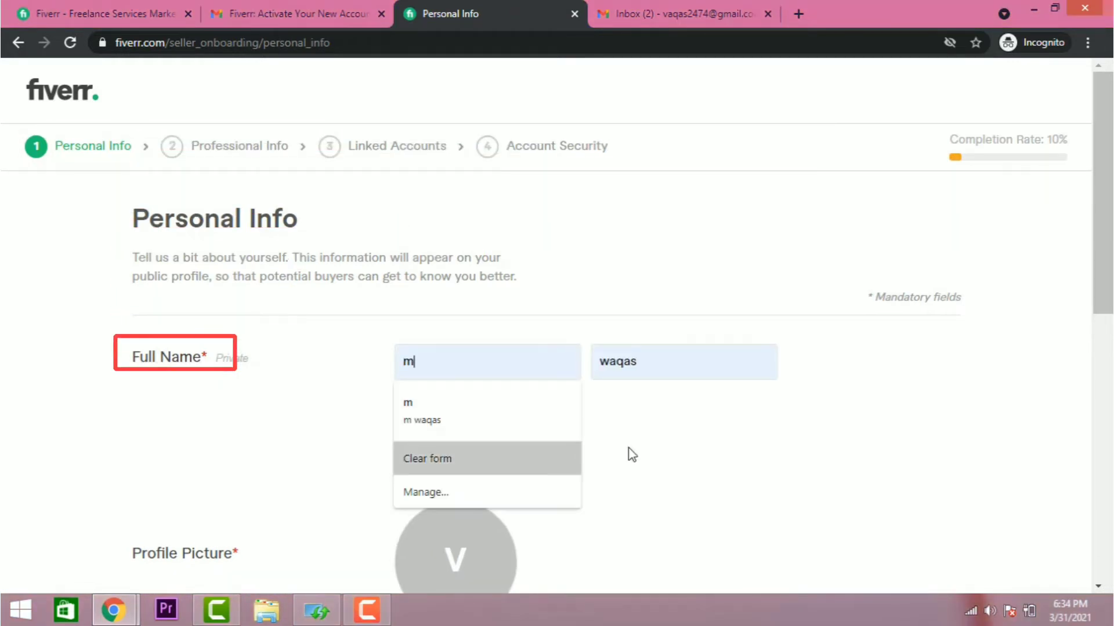
pyautogui.scroll(-5, 654, 455)
pyautogui.click(450, 282)
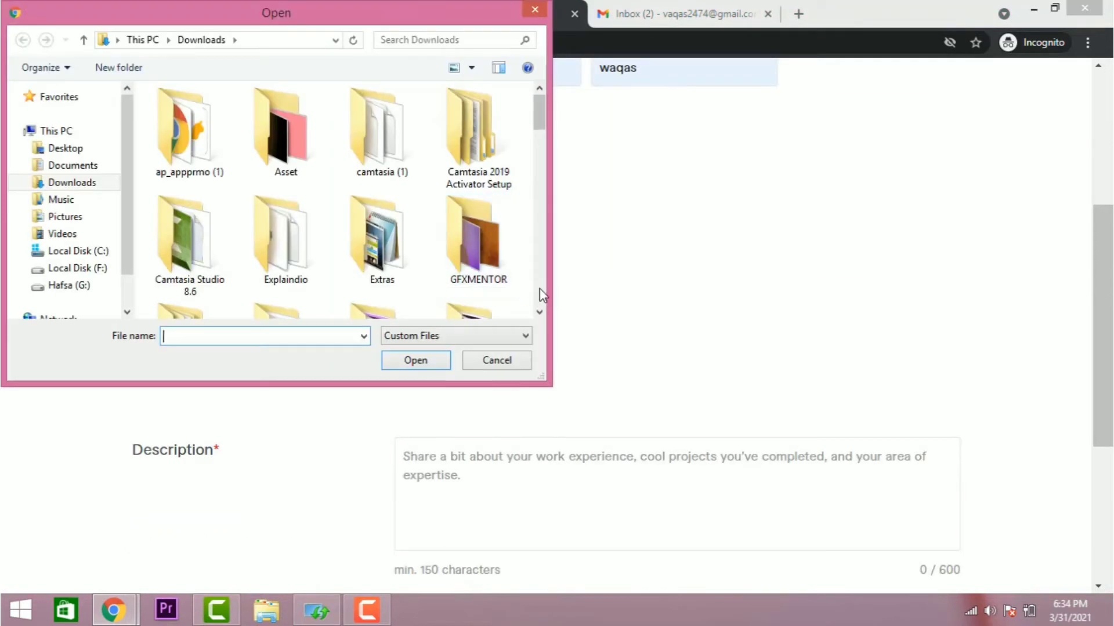
pyautogui.scroll(-10, 538, 287)
pyautogui.click(477, 252)
pyautogui.click(404, 361)
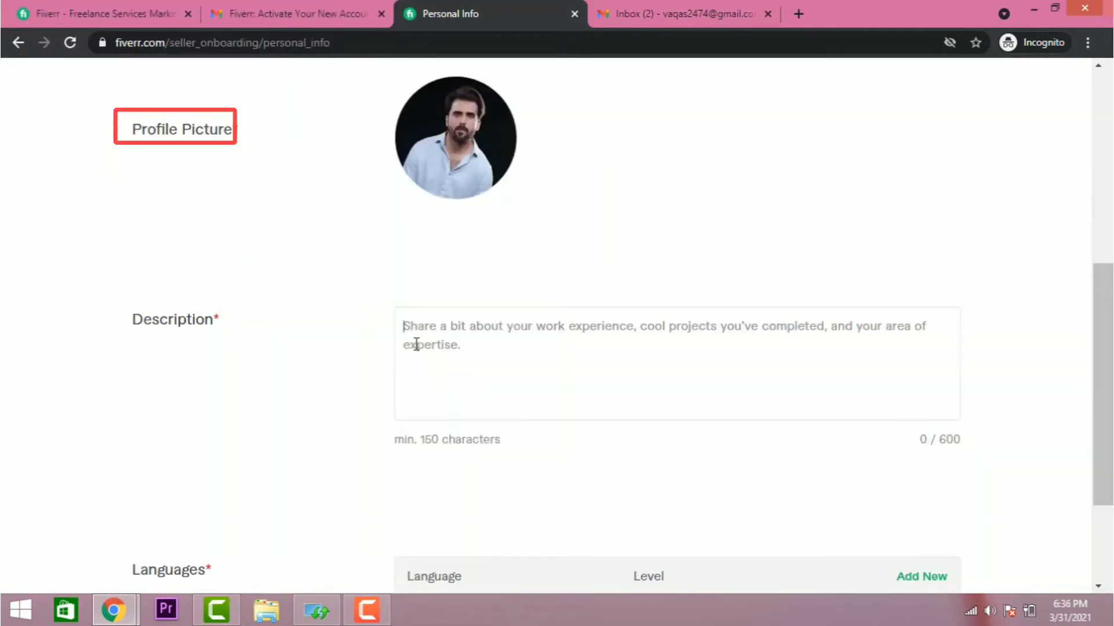
pyautogui.rightClick(414, 346)
pyautogui.click(455, 444)
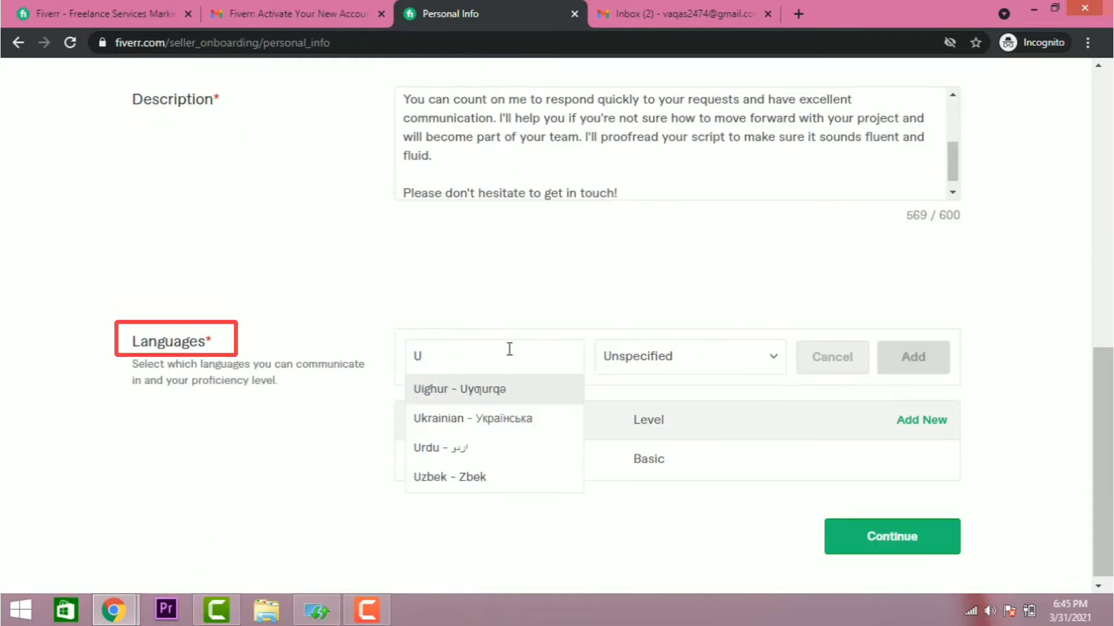
# Step: Add Urdu at Conversational level and continue to Professional Info
pyautogui.write('rdu')
pyautogui.click(487, 394)
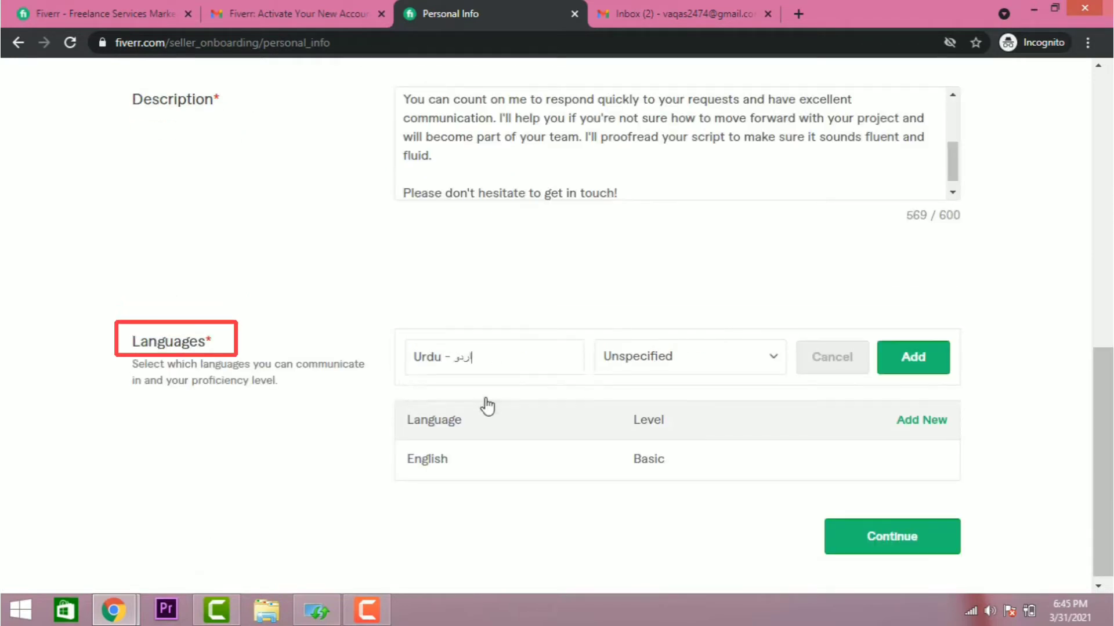
pyautogui.click(778, 360)
pyautogui.click(691, 422)
pyautogui.click(915, 358)
pyautogui.click(892, 519)
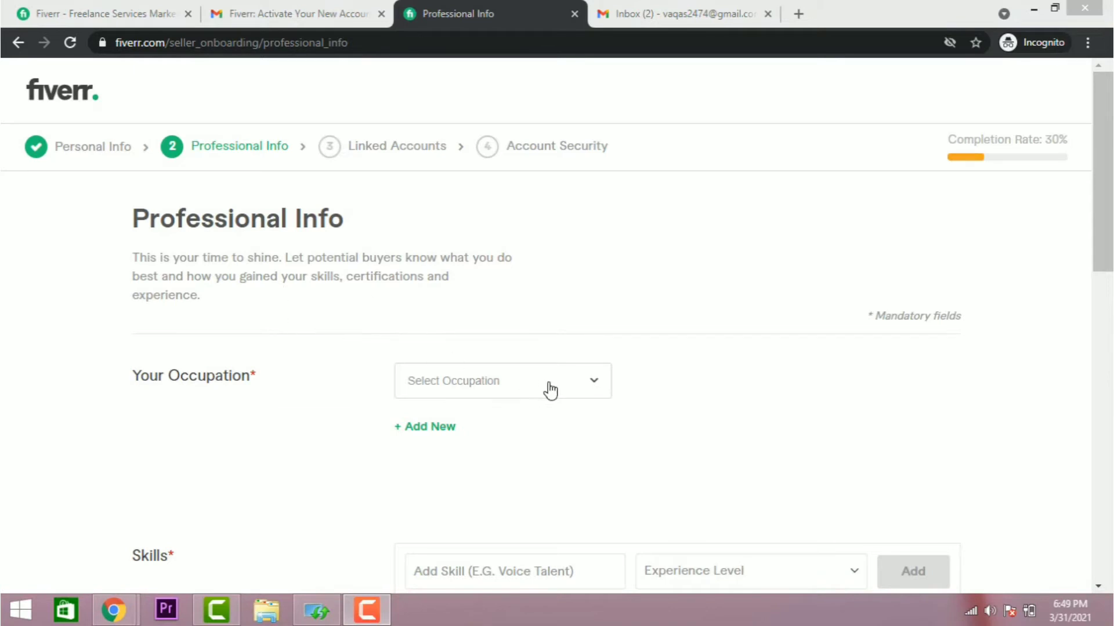
# Step: Set the occupation to Video & Animation with Video Editing as a best skill
pyautogui.click(593, 383)
pyautogui.click(475, 551)
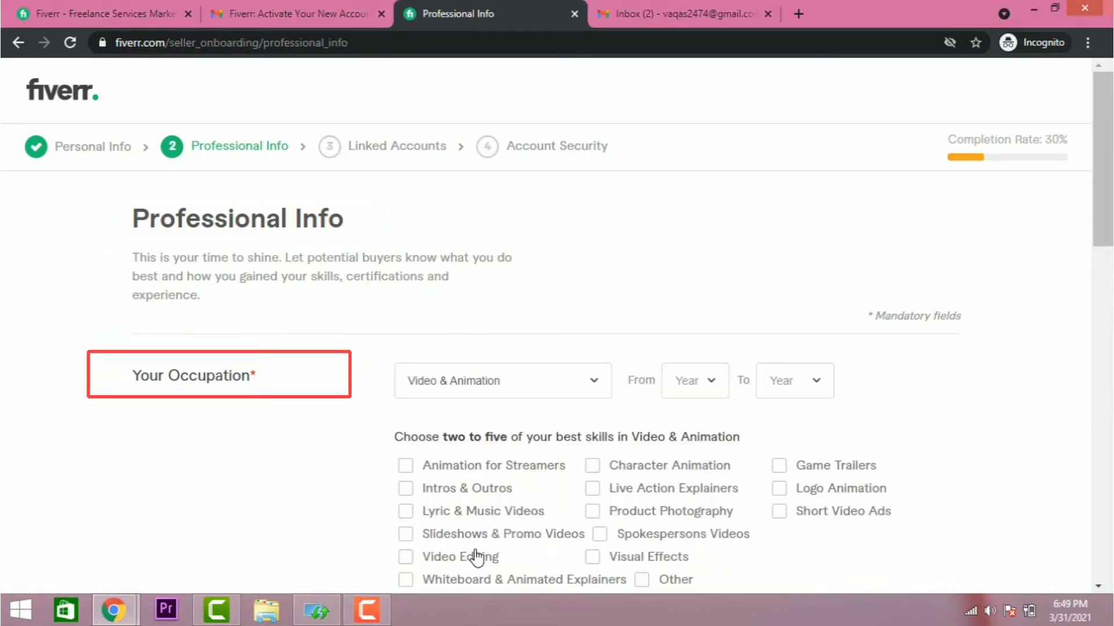
pyautogui.scroll(-1, 475, 551)
pyautogui.click(404, 495)
pyautogui.scroll(-1, 404, 496)
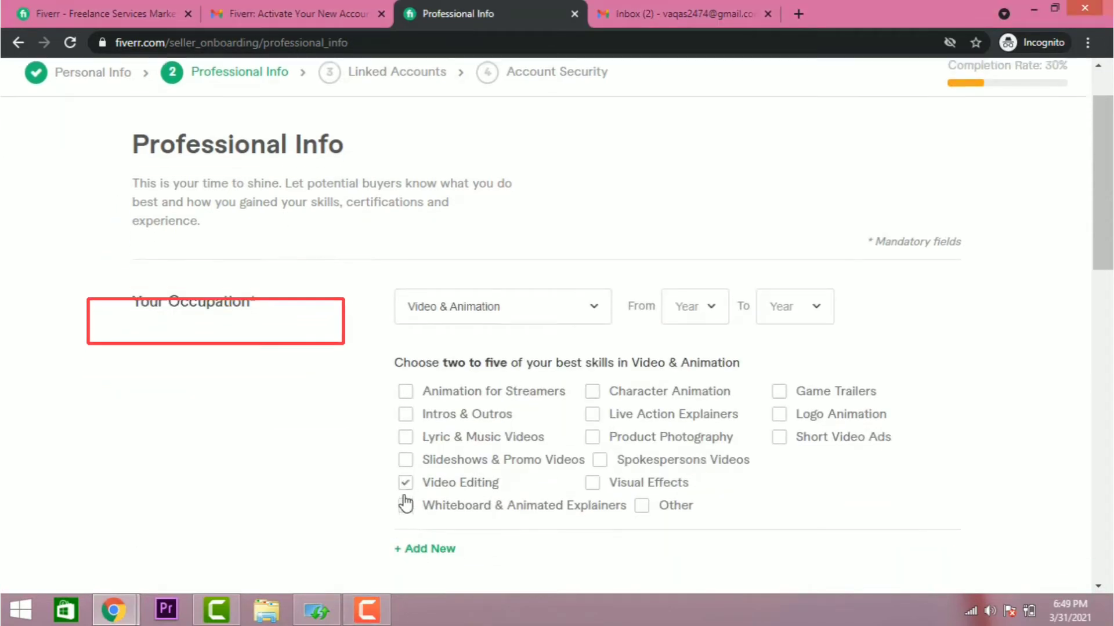
pyautogui.scroll(-3, 406, 504)
# Step: Add the Camtasia skill at Expert level
pyautogui.click(470, 480)
pyautogui.write('Camtas')
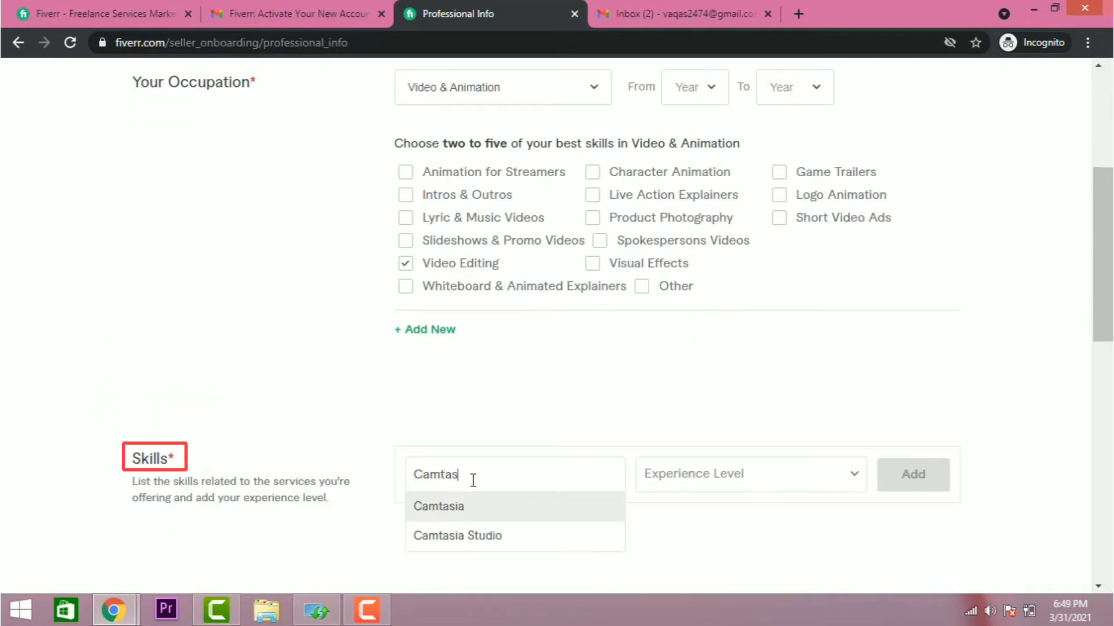
pyautogui.click(464, 506)
pyautogui.click(714, 473)
pyautogui.click(728, 531)
pyautogui.click(913, 475)
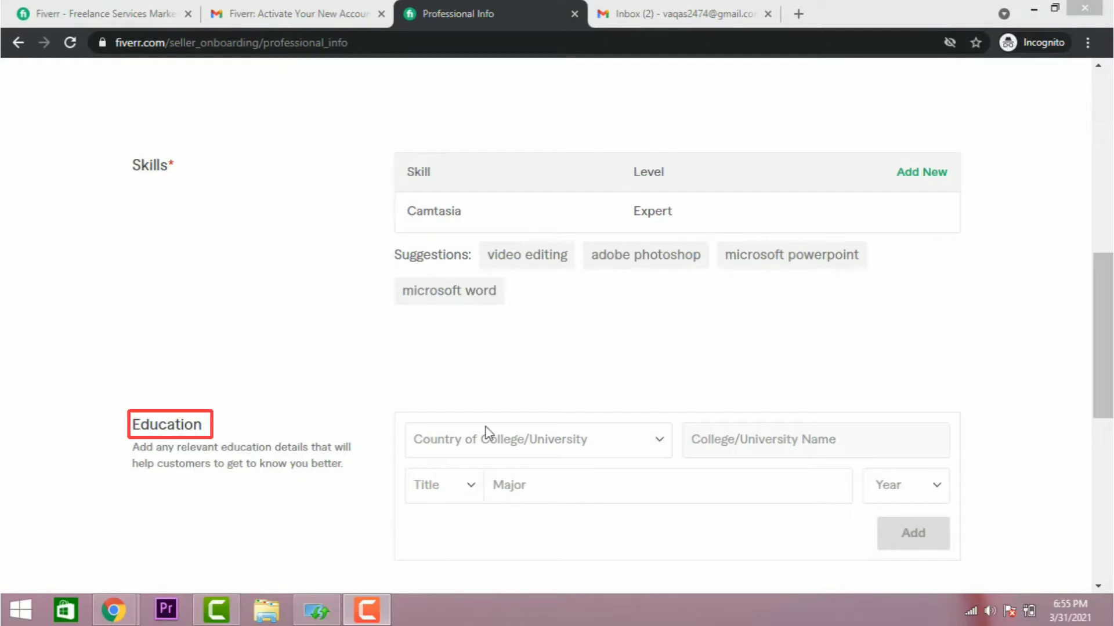
# Step: Set the education country to Pakistan and the college to BZU Multan
pyautogui.click(659, 441)
pyautogui.scroll(-10, 697, 318)
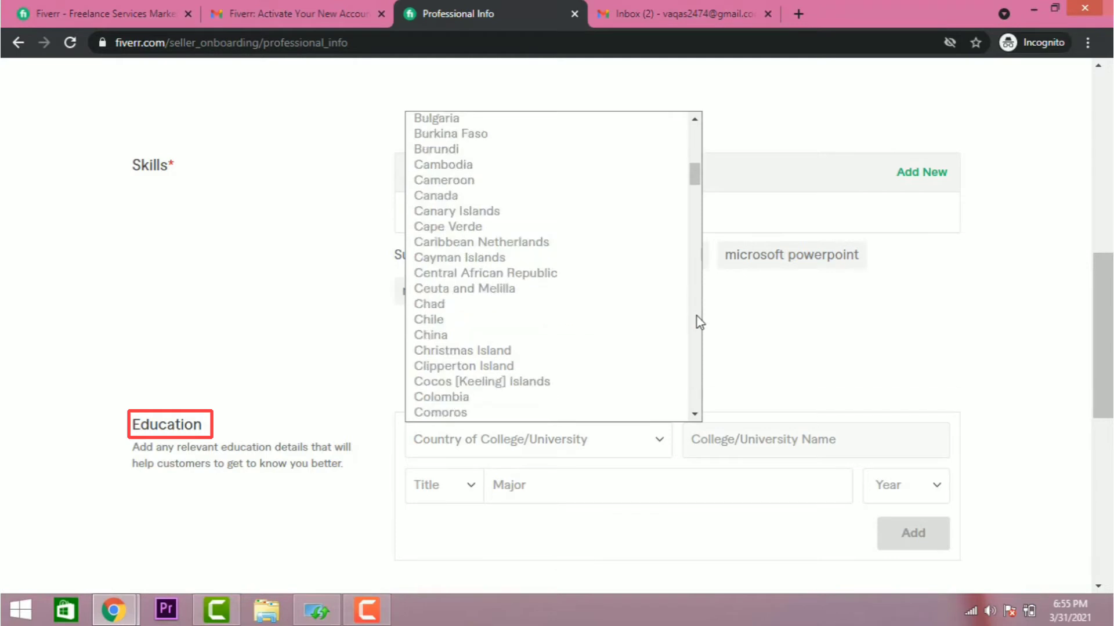
pyautogui.scroll(-20, 697, 316)
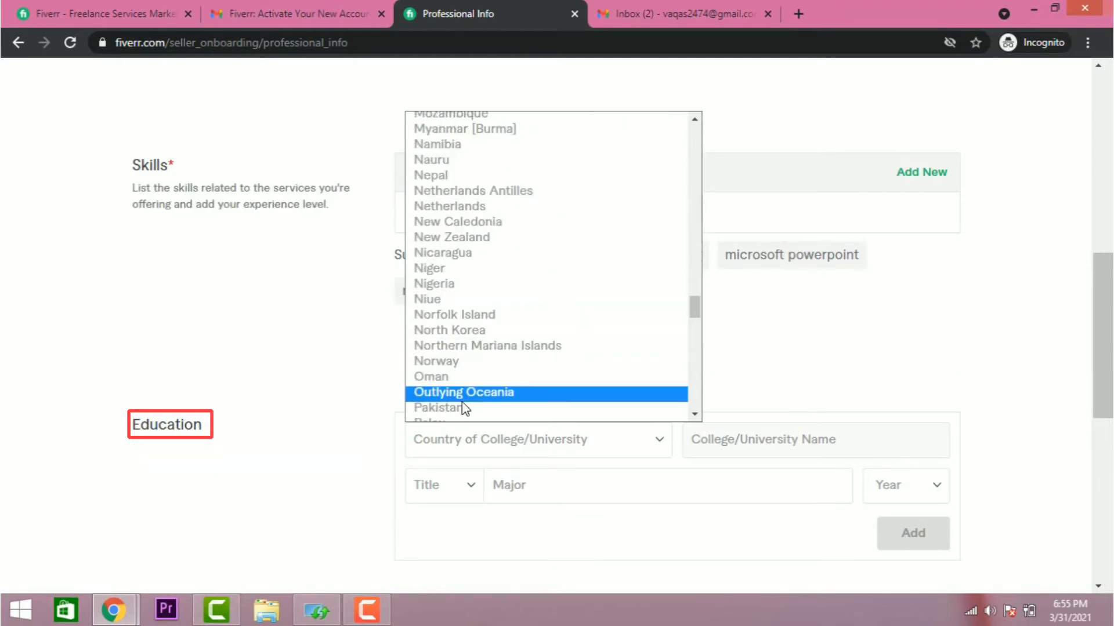
pyautogui.click(462, 406)
pyautogui.click(805, 442)
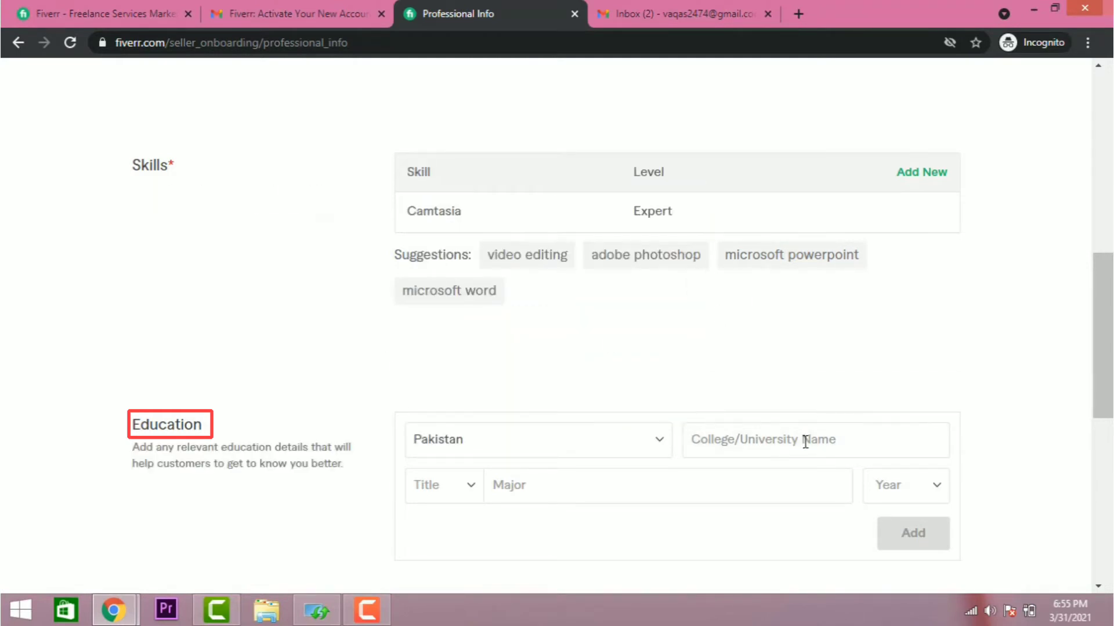
pyautogui.write('Bzu')
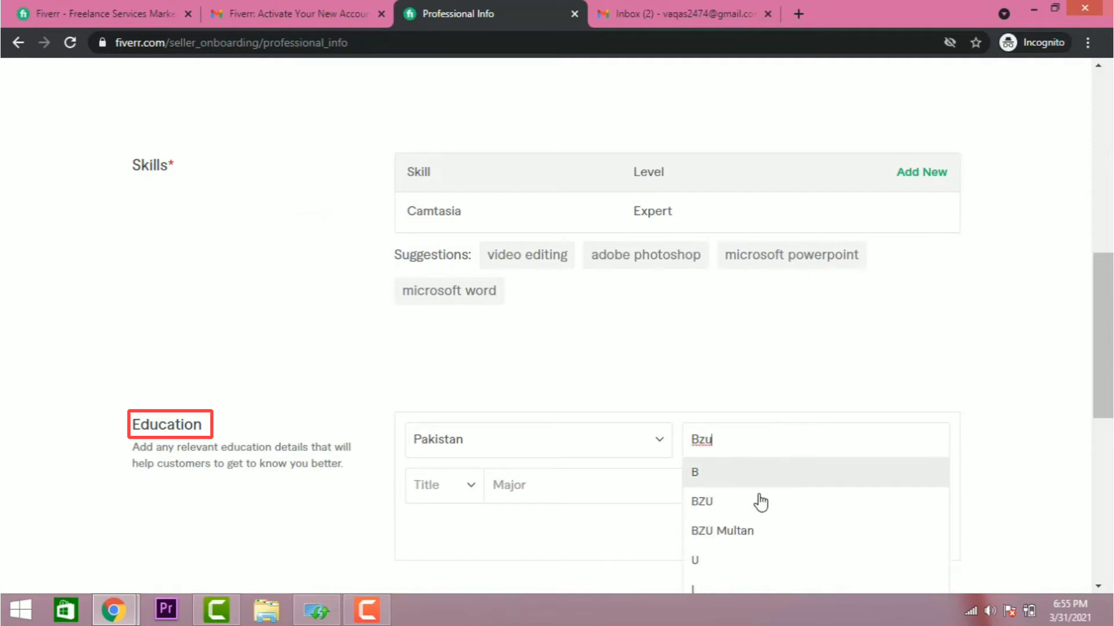
pyautogui.click(750, 531)
# Step: Add an M.A. in Computerengineering graduated 2014, then continue to Linked Accounts
pyautogui.click(476, 486)
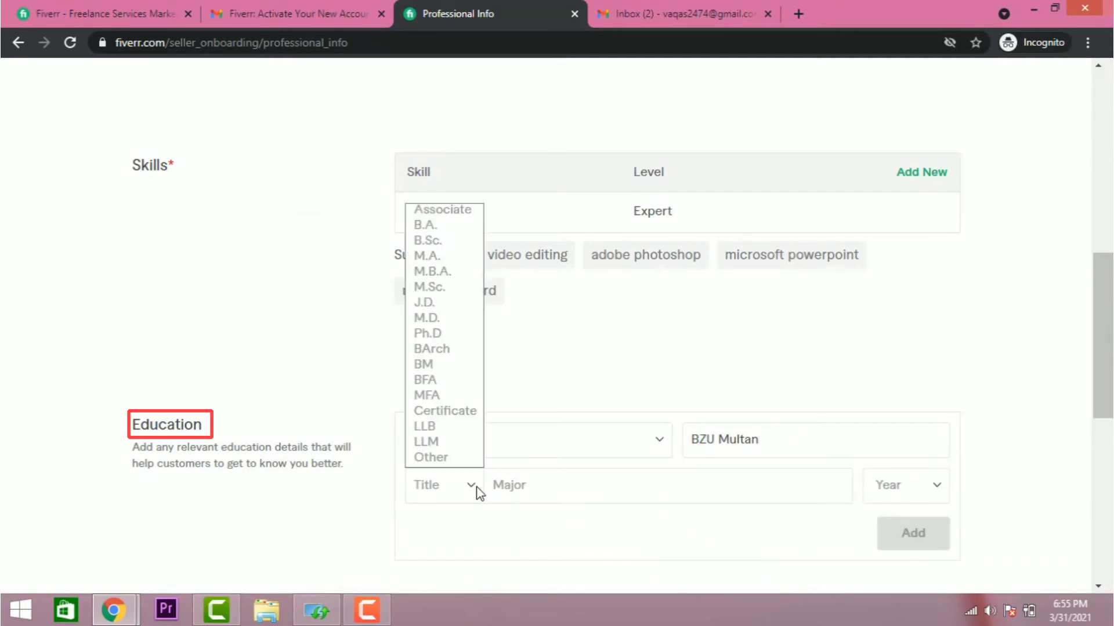
pyautogui.click(440, 257)
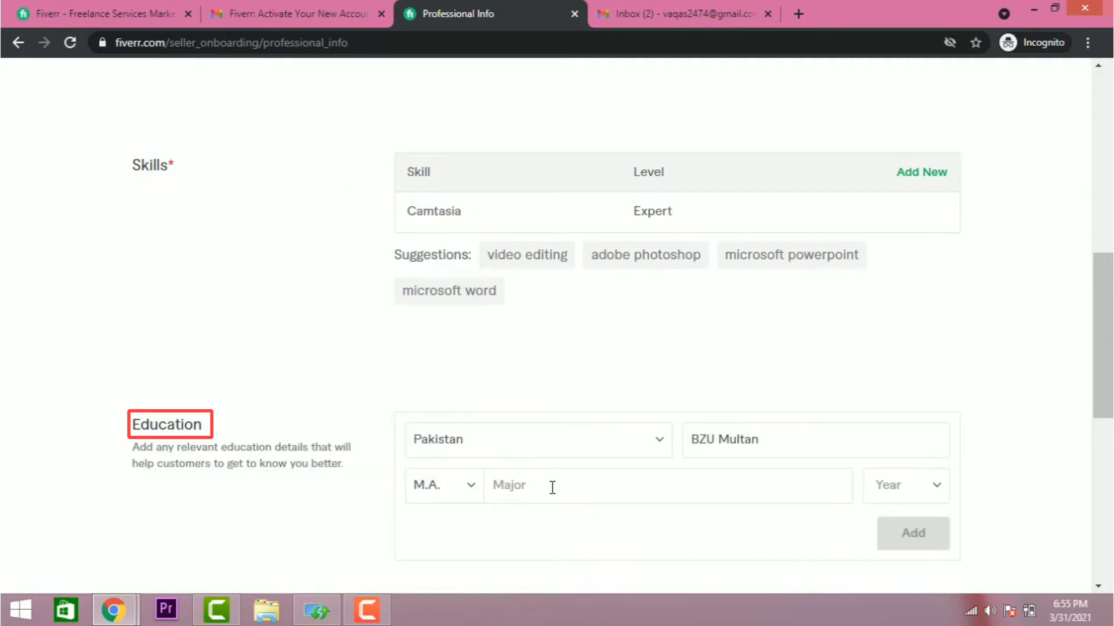
pyautogui.write('Computer')
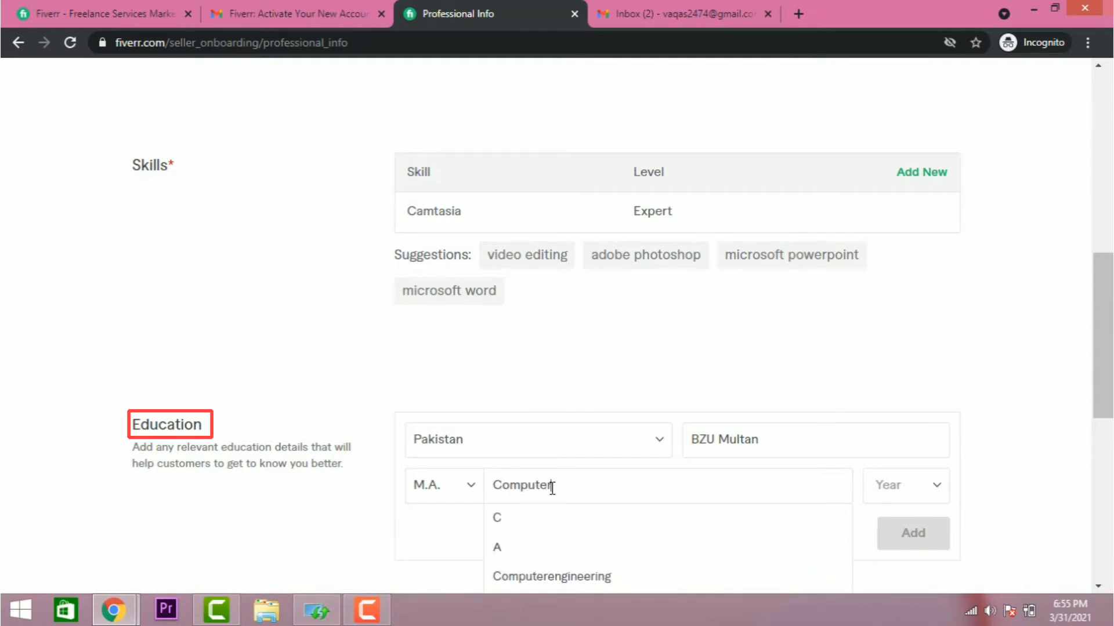
pyautogui.click(548, 576)
pyautogui.click(937, 487)
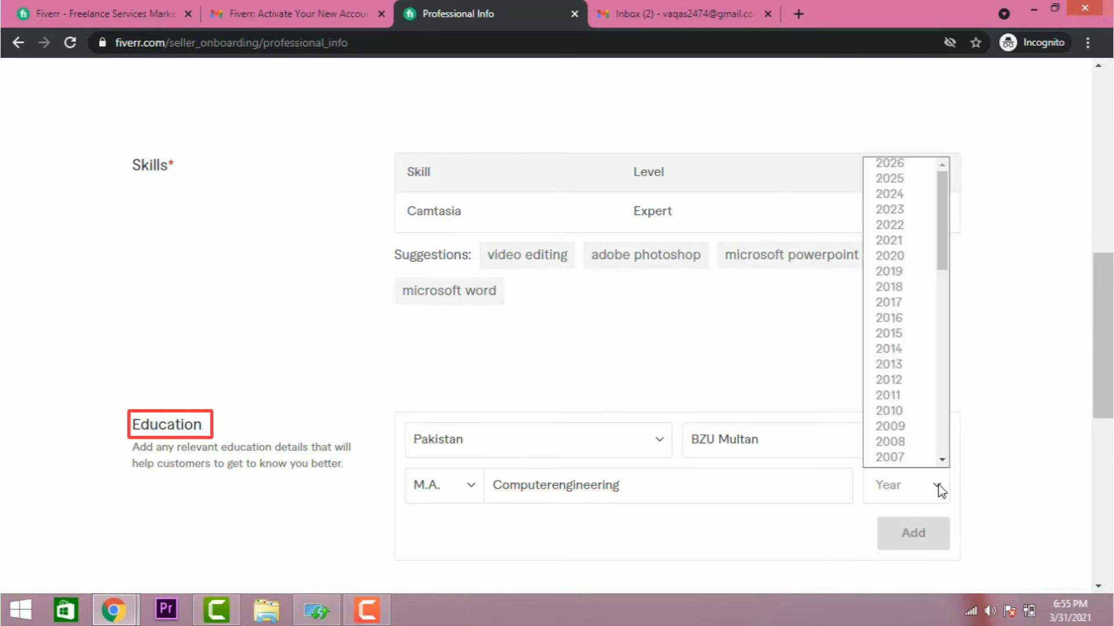
pyautogui.click(904, 351)
pyautogui.click(920, 537)
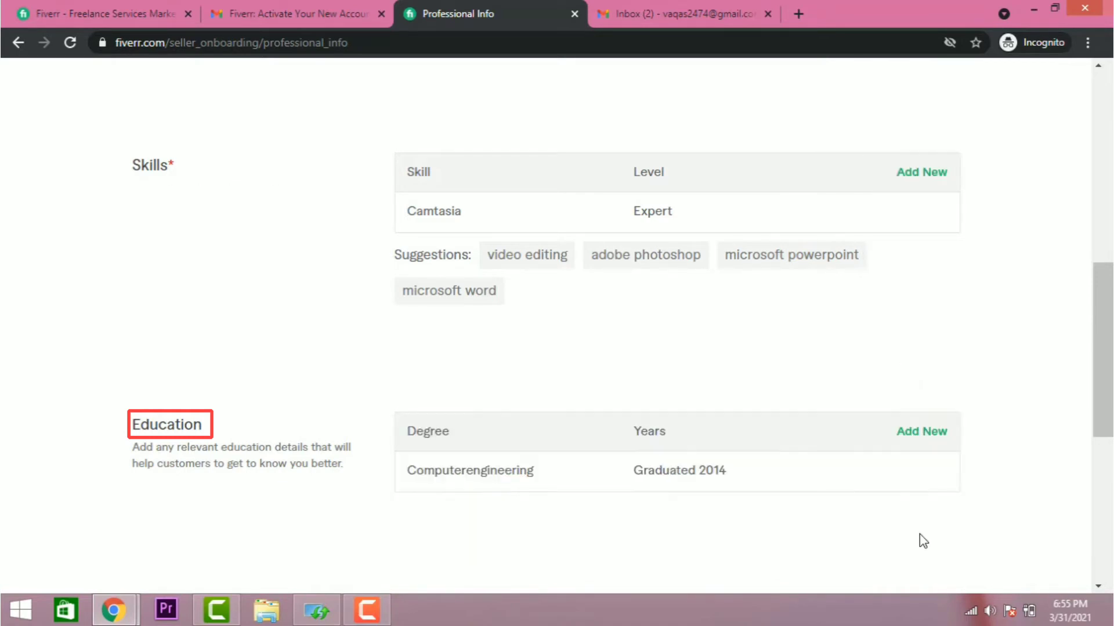
pyautogui.scroll(-3, 1101, 590)
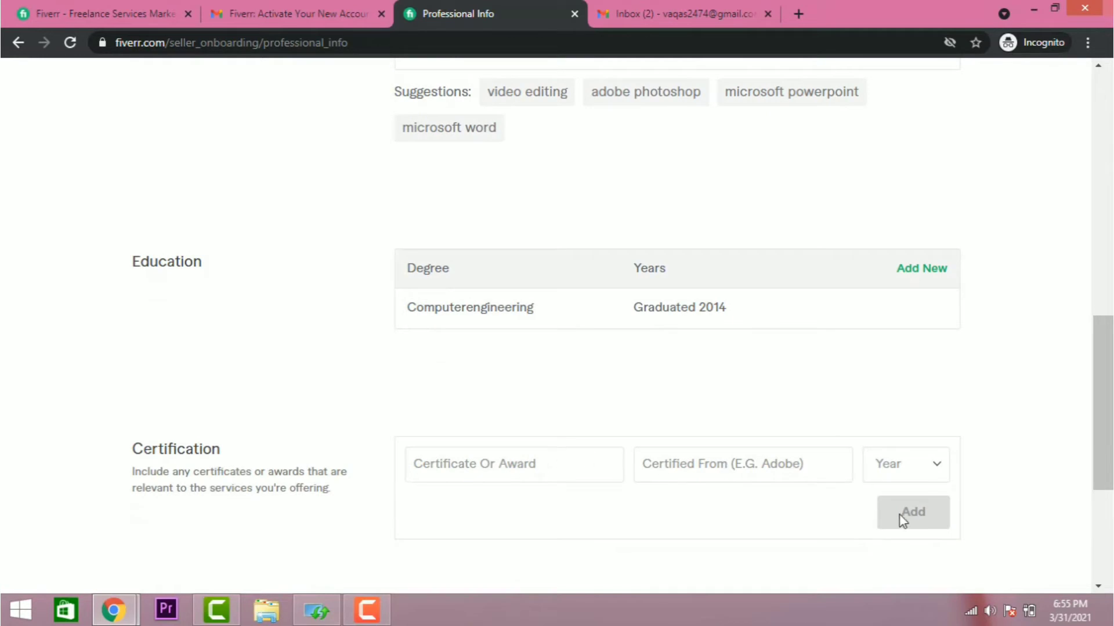
pyautogui.scroll(-3, 1006, 530)
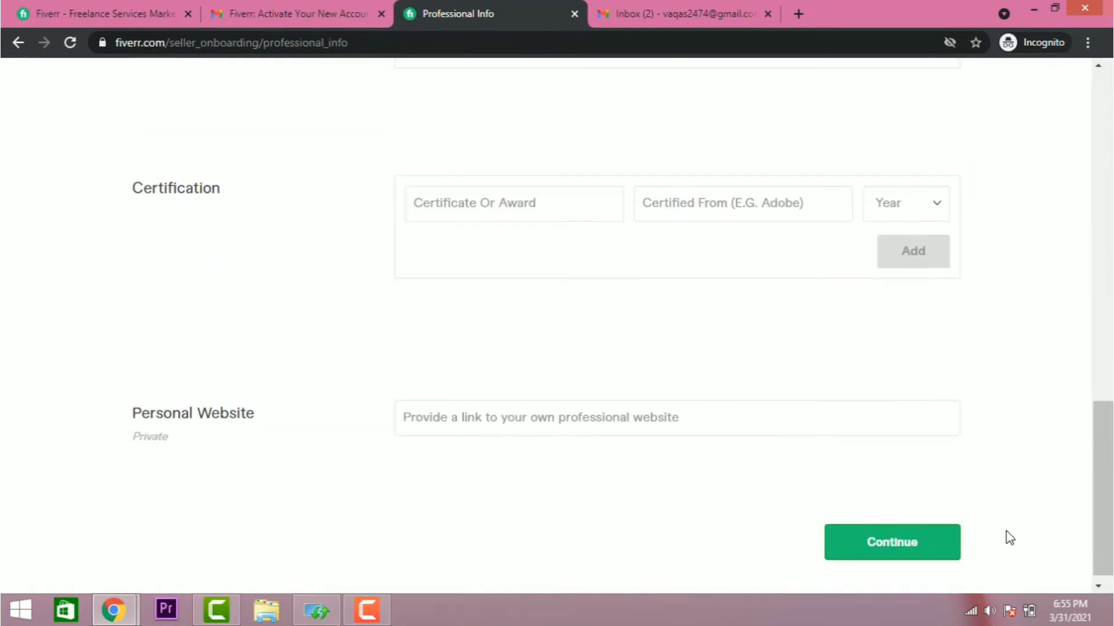
pyautogui.click(882, 539)
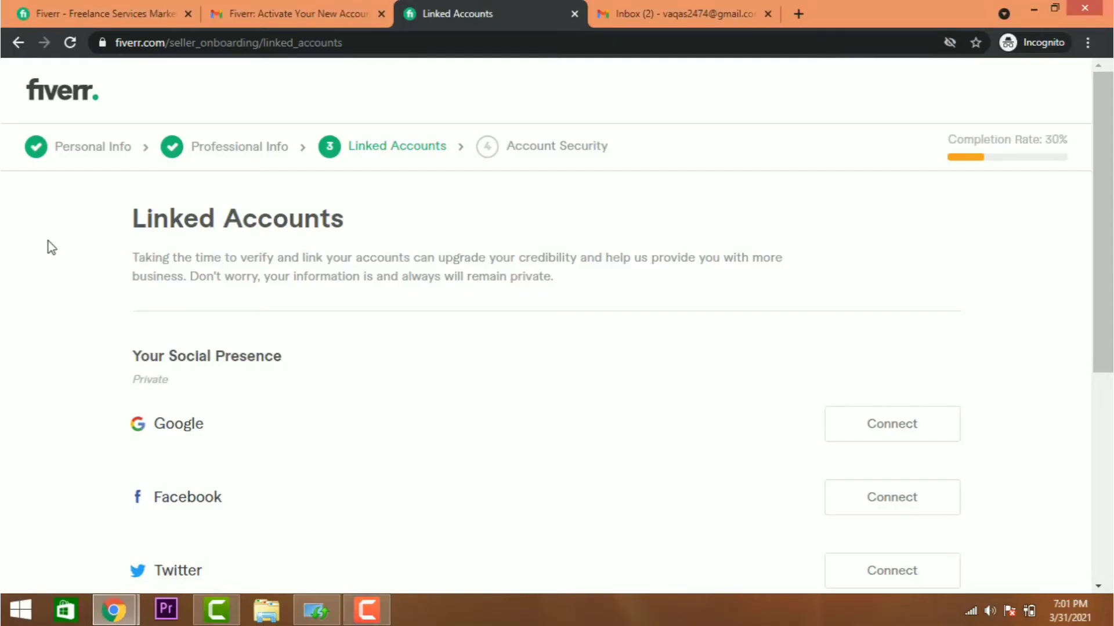
# Step: Leave all social and professional accounts unlinked and continue to Account Security
pyautogui.scroll(-3, 48, 241)
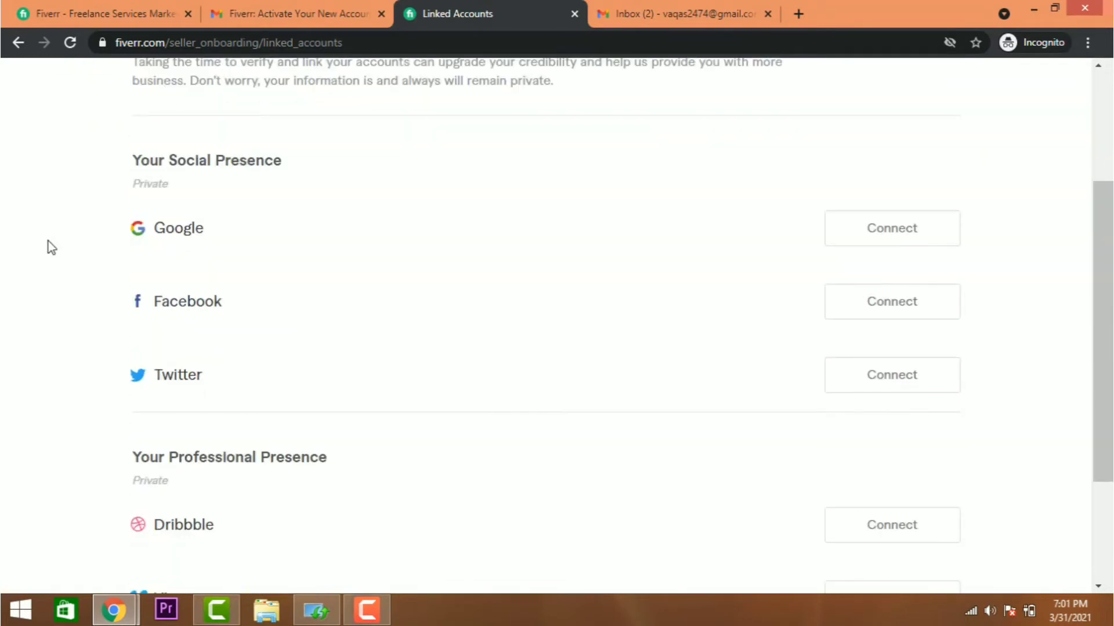
pyautogui.scroll(-3, 48, 244)
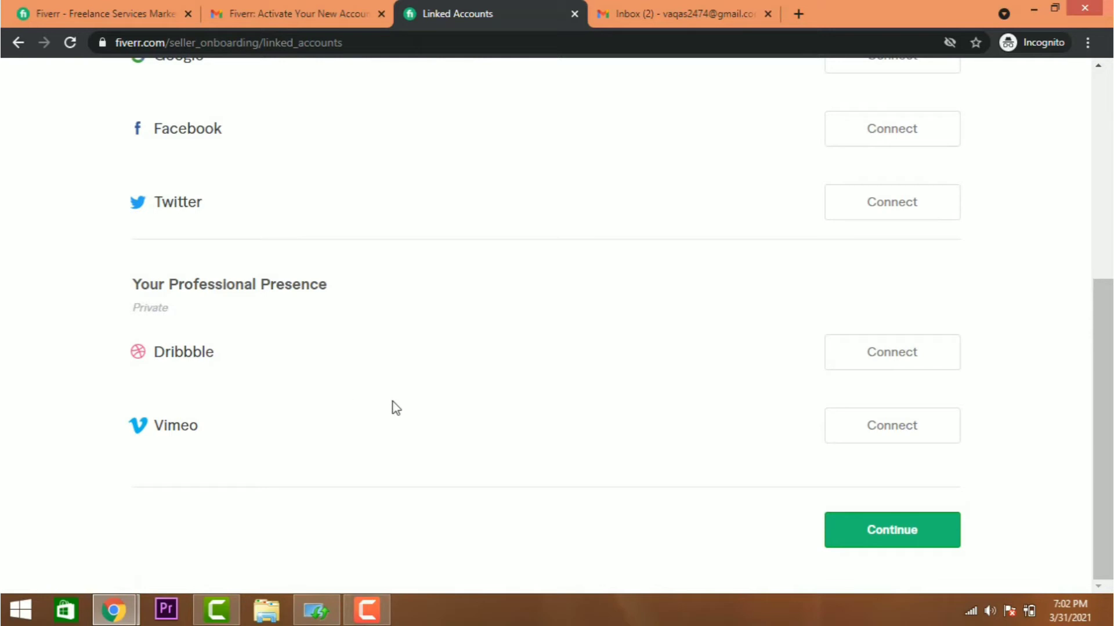
pyautogui.click(884, 541)
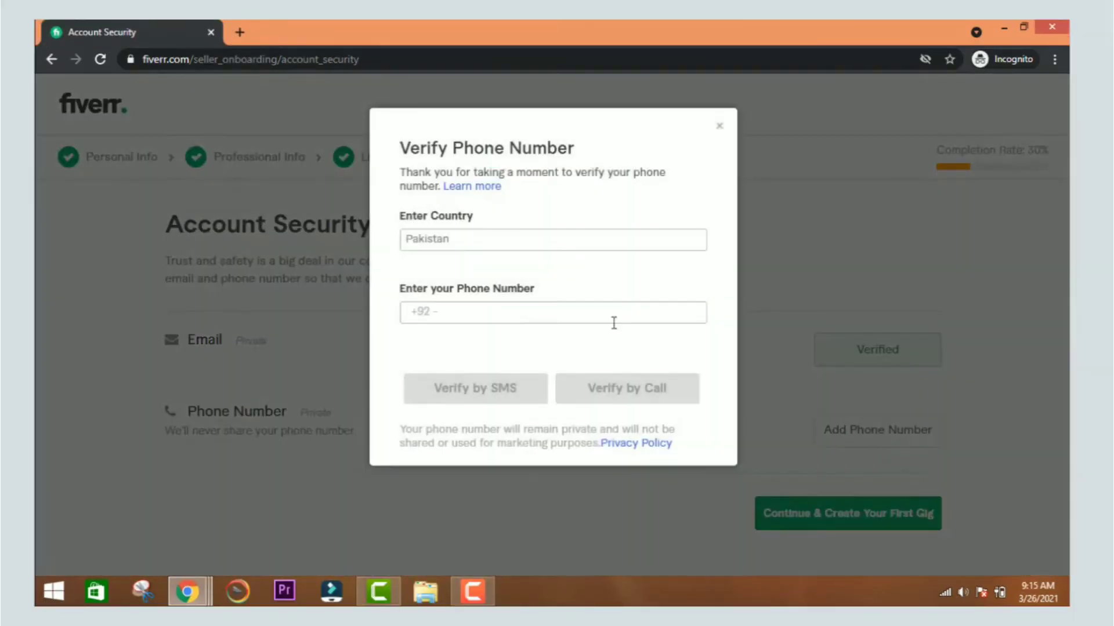
# Step: Verify the phone number by call, entering the received 4-digit code
pyautogui.click(441, 311)
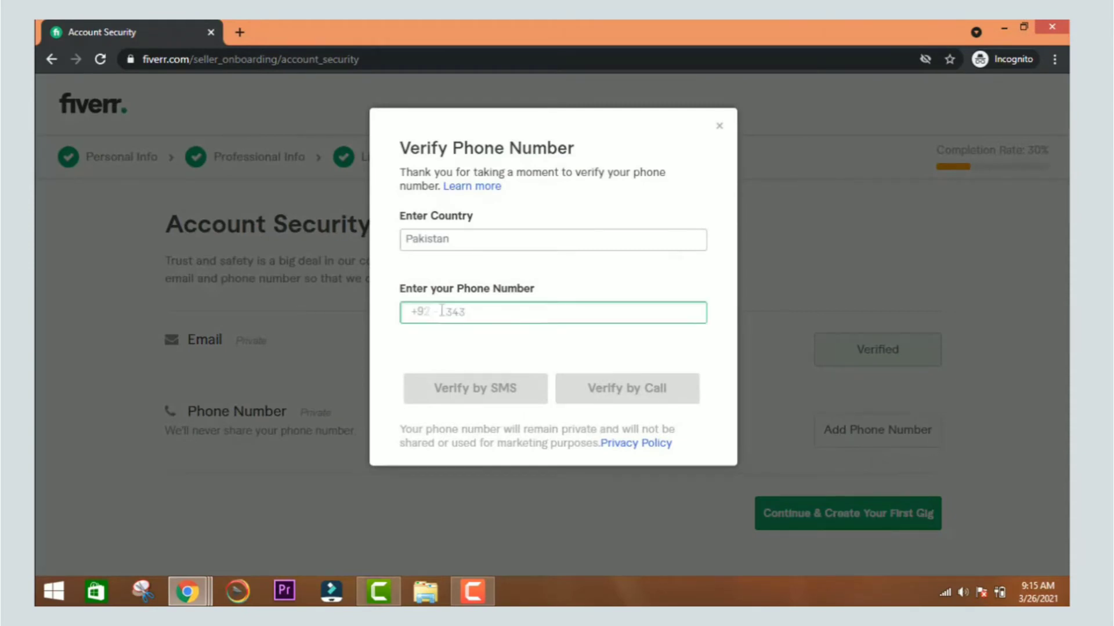
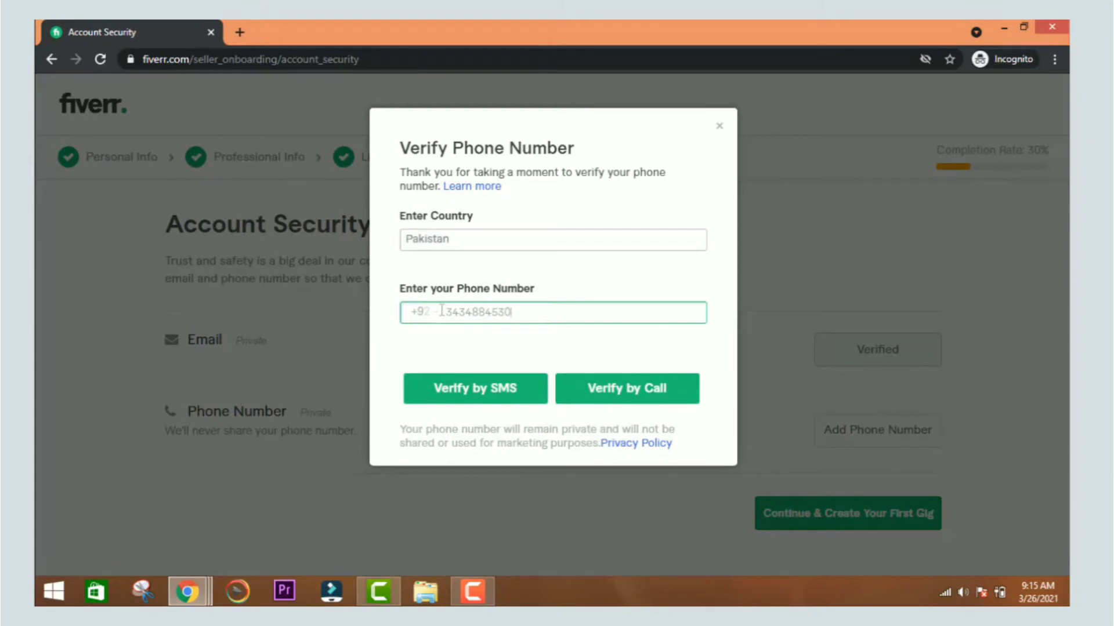
pyautogui.click(594, 385)
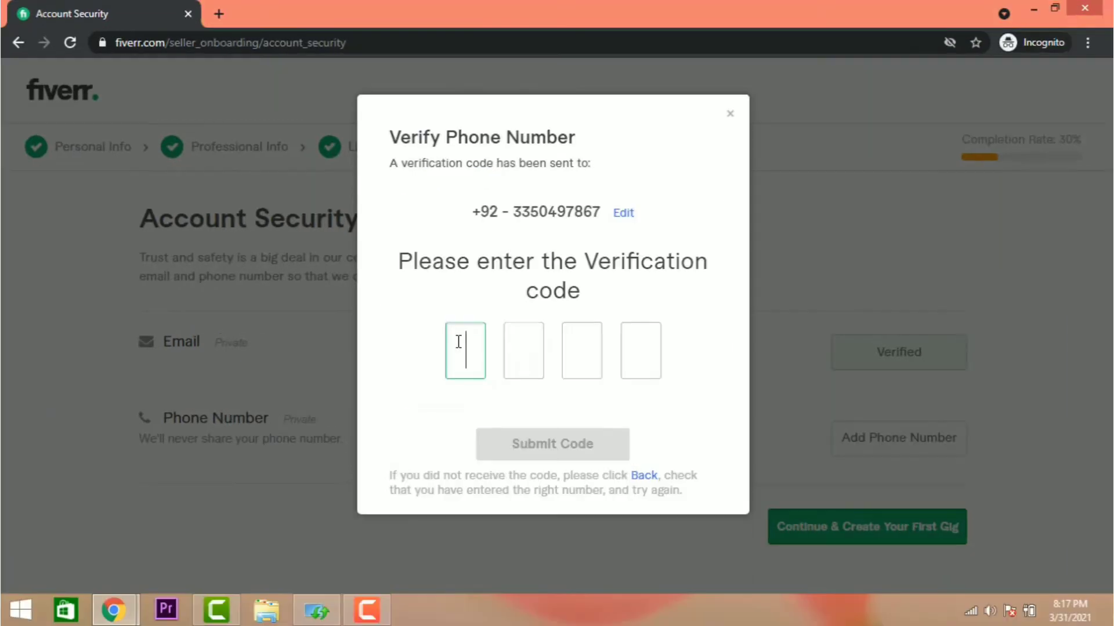
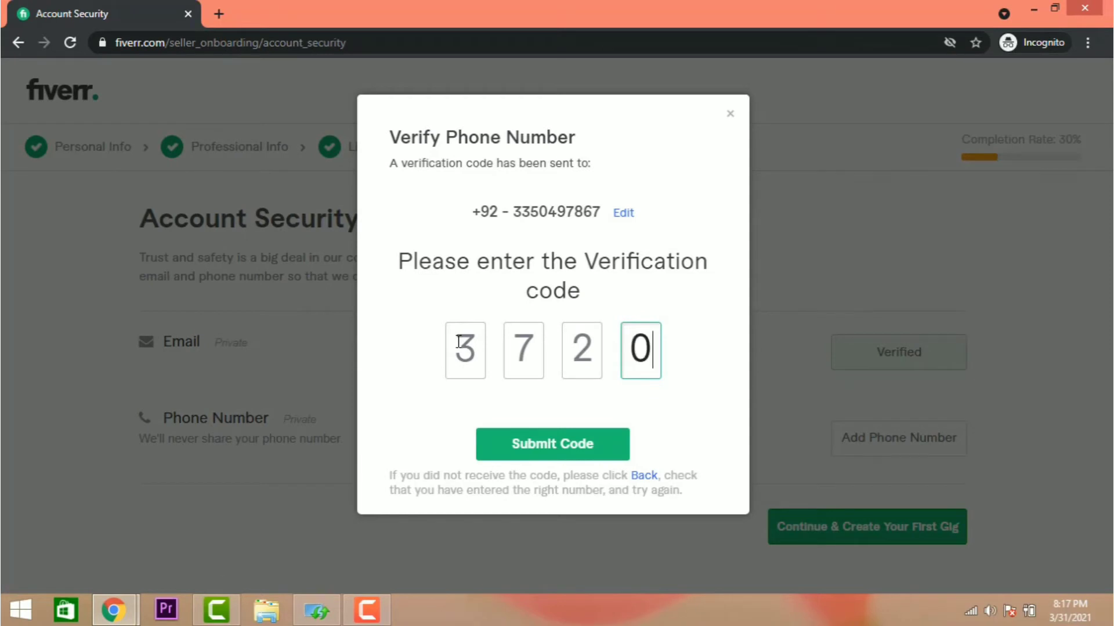
pyautogui.click(525, 456)
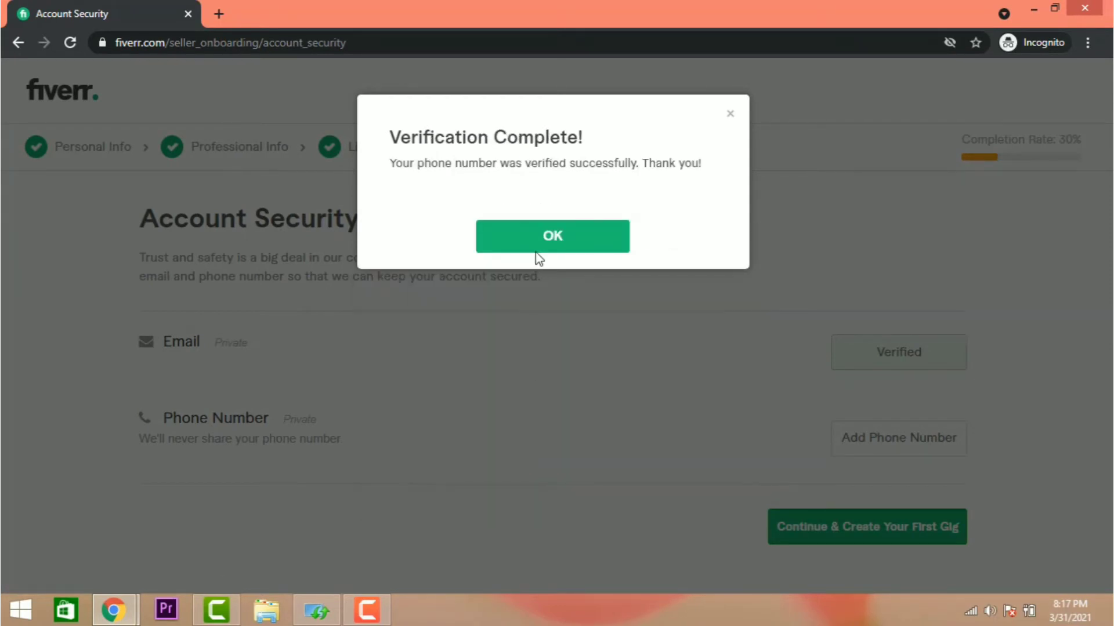
pyautogui.click(539, 247)
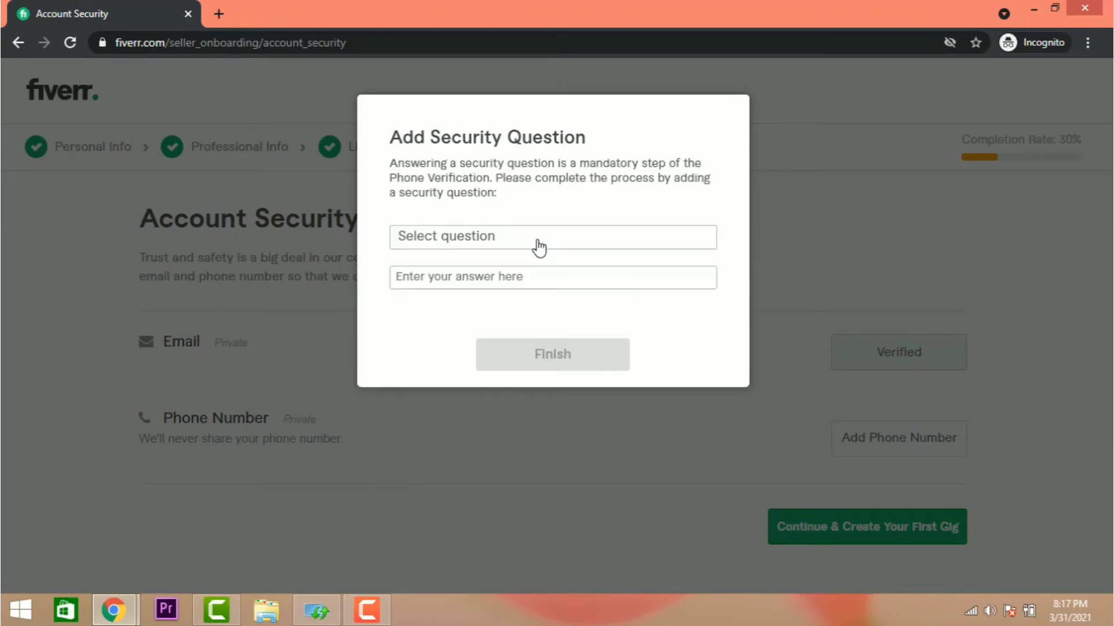
# Step: Answer the first-pet security question, then finish onboarding to open a new gig's Overview
pyautogui.click(708, 234)
pyautogui.click(606, 290)
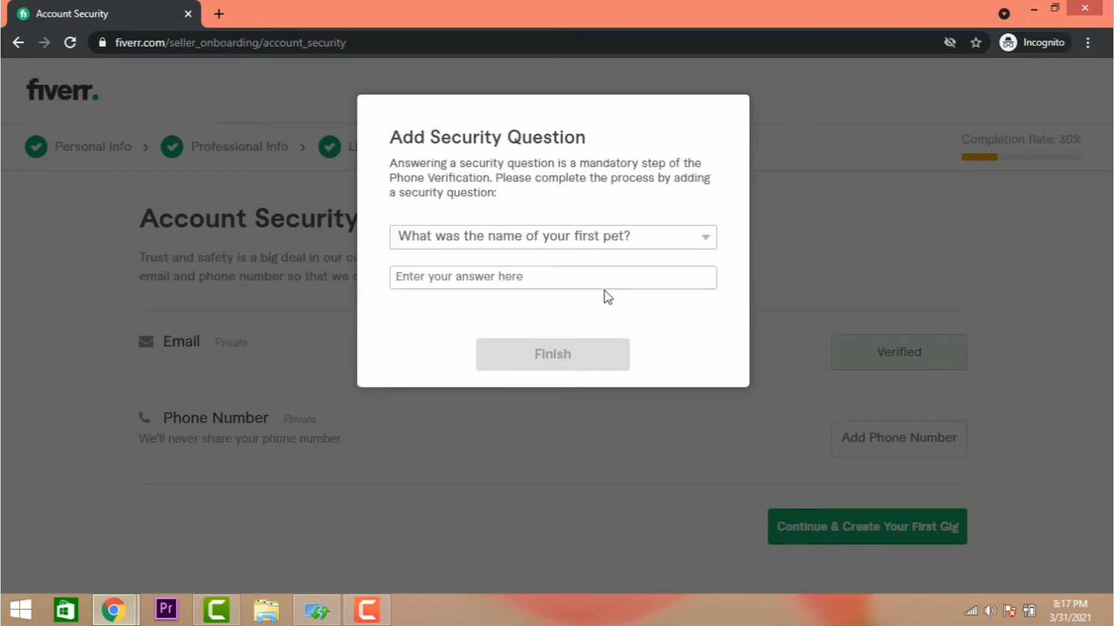
pyautogui.click(562, 279)
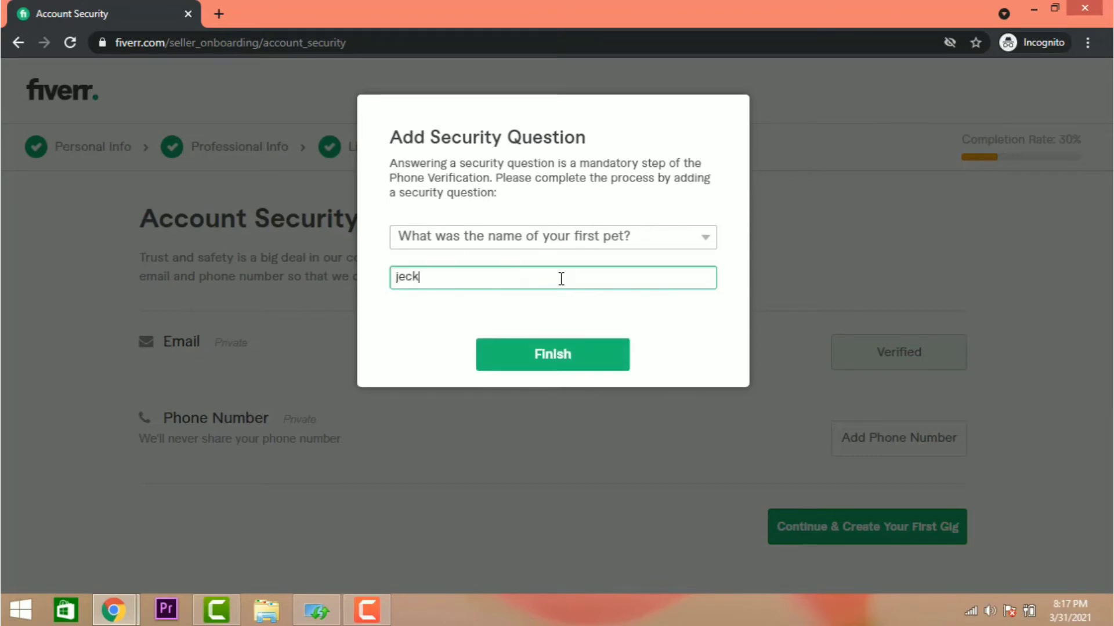
pyautogui.click(555, 356)
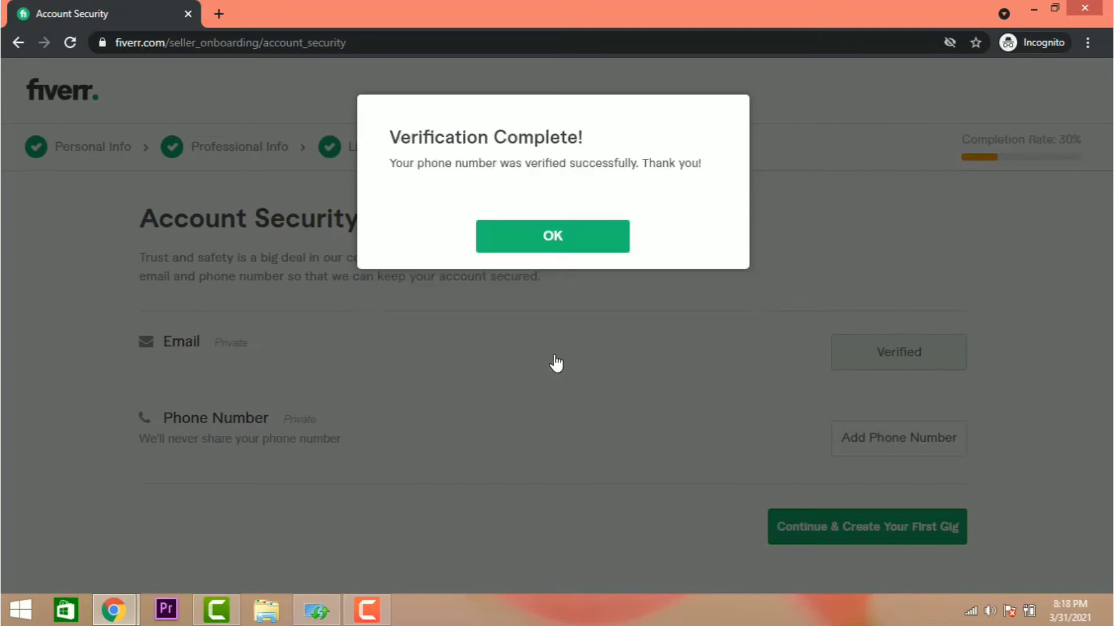
pyautogui.click(539, 246)
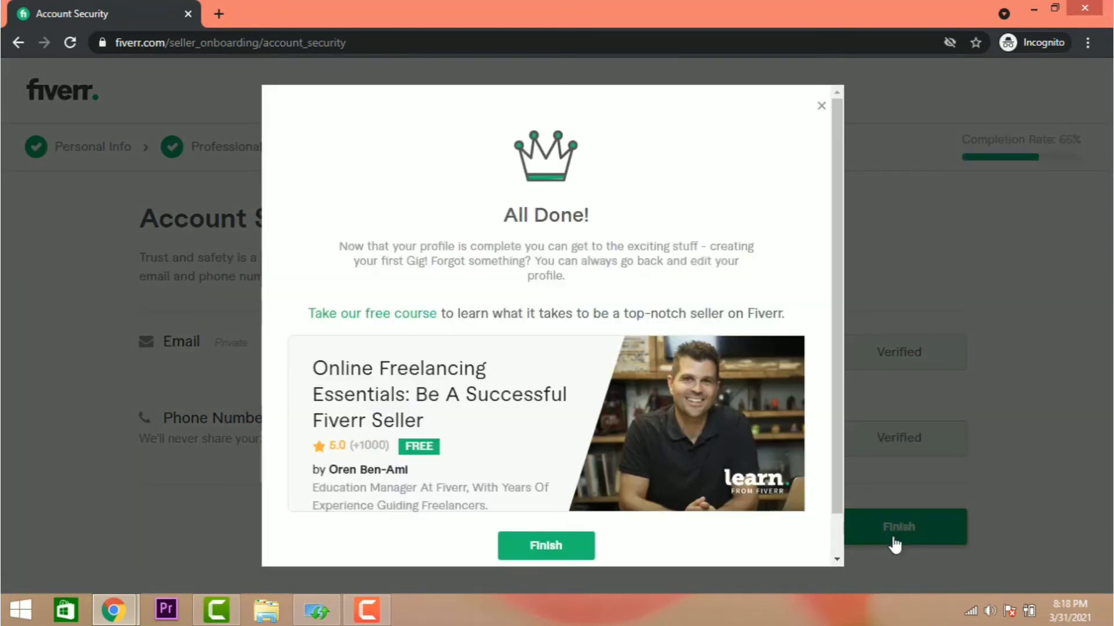
pyautogui.click(543, 546)
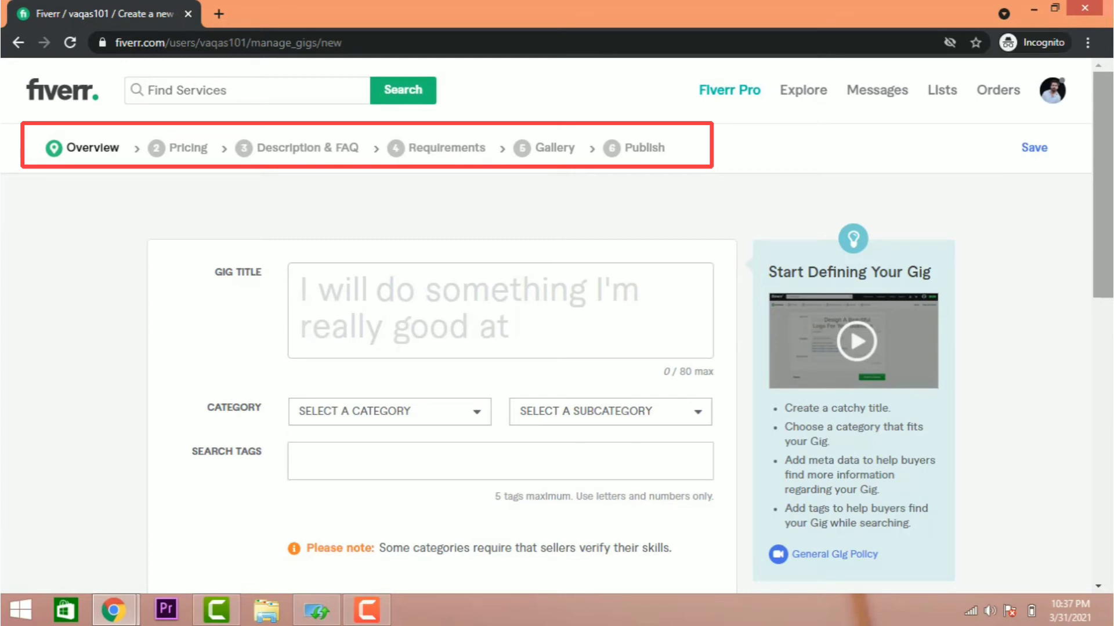
# Step: Title the gig 'I will screencast tutorial video with voice over'
pyautogui.click(318, 291)
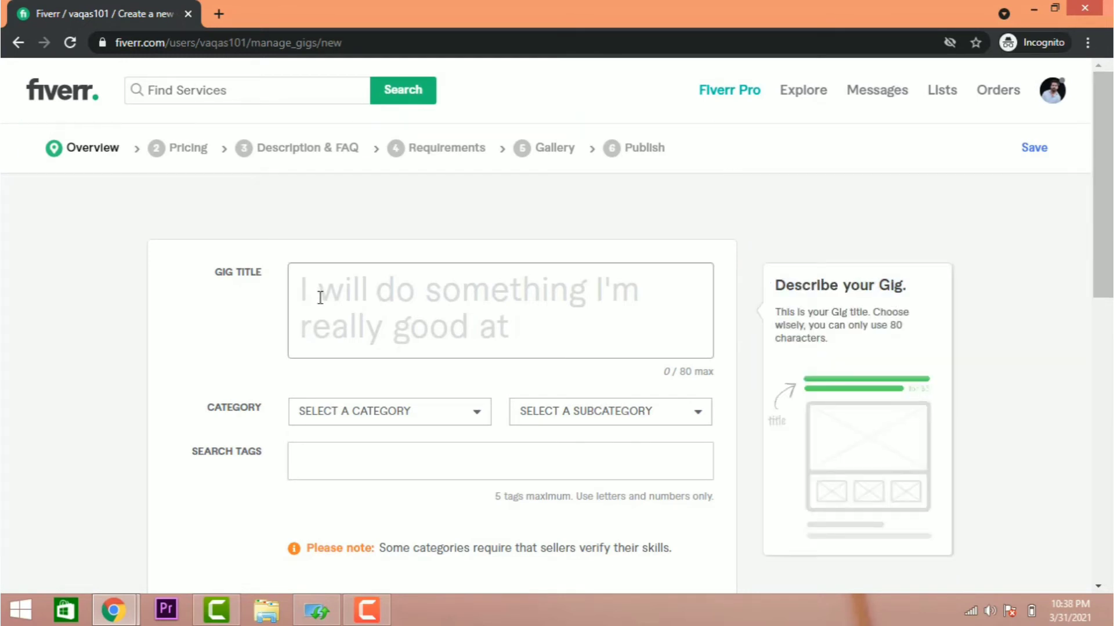
pyautogui.write('screencast')
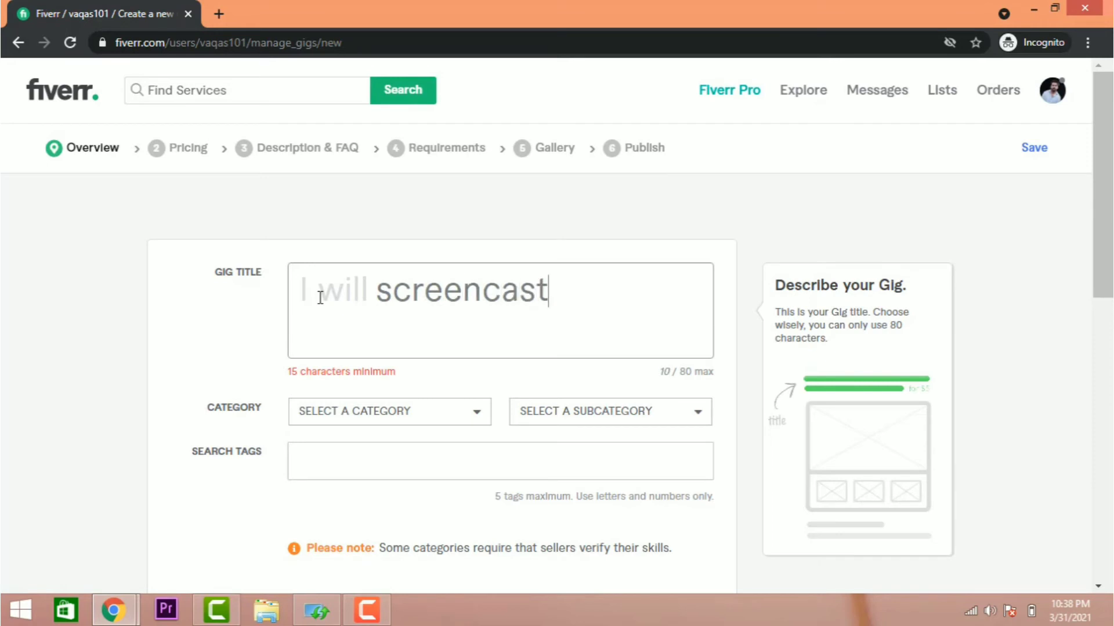
pyautogui.write(' tutorial')
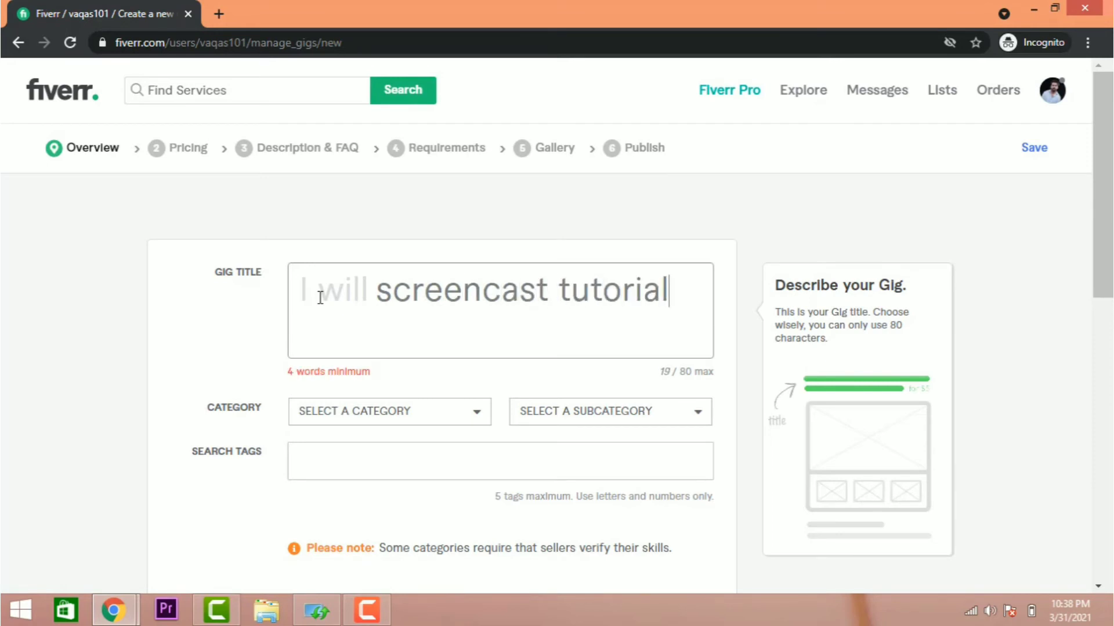
pyautogui.write(' video w')
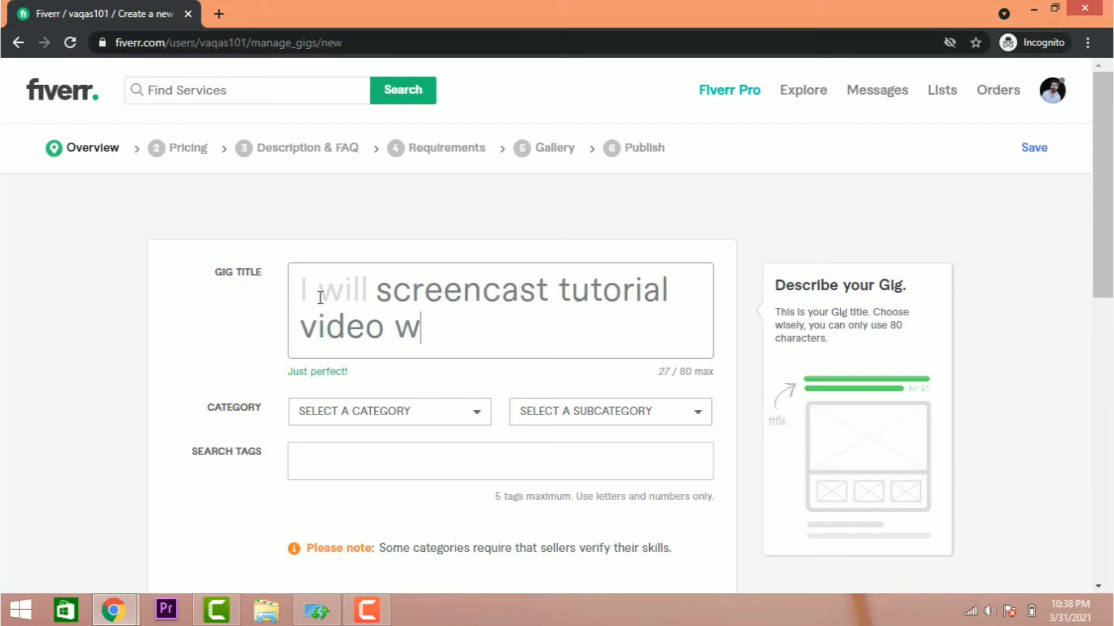
pyautogui.write('ith voice')
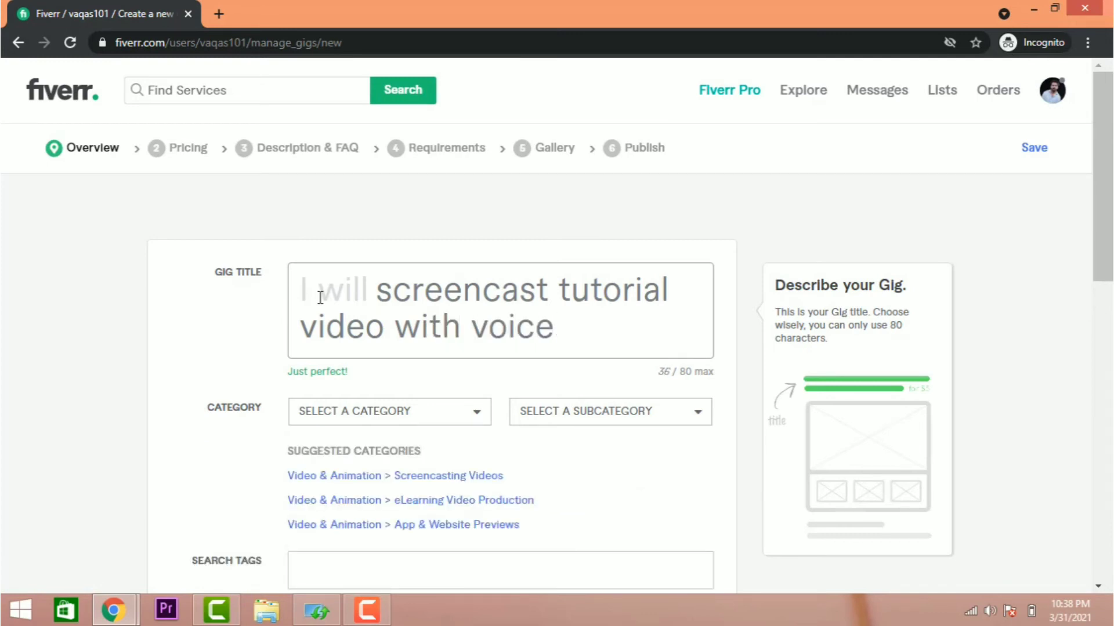
pyautogui.write(' i')
pyautogui.press('BackSpace')
pyautogui.write('ove')
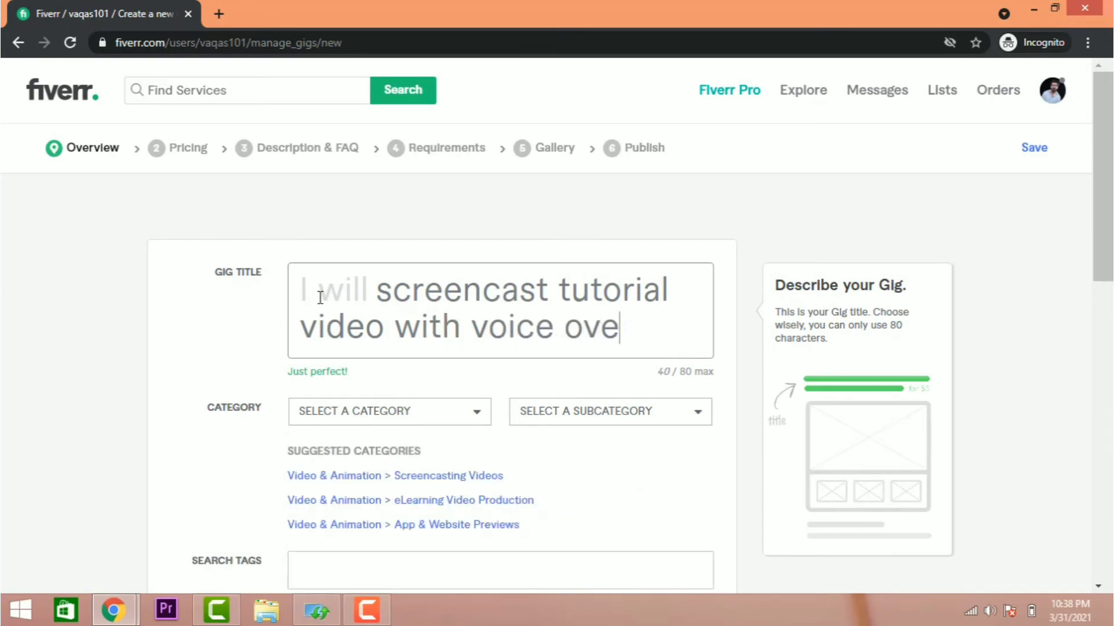
pyautogui.write('r')
# Step: Categorize the gig as Video & Animation > Screencasting Videos with Desktop as the device
pyautogui.click(475, 413)
pyautogui.click(397, 549)
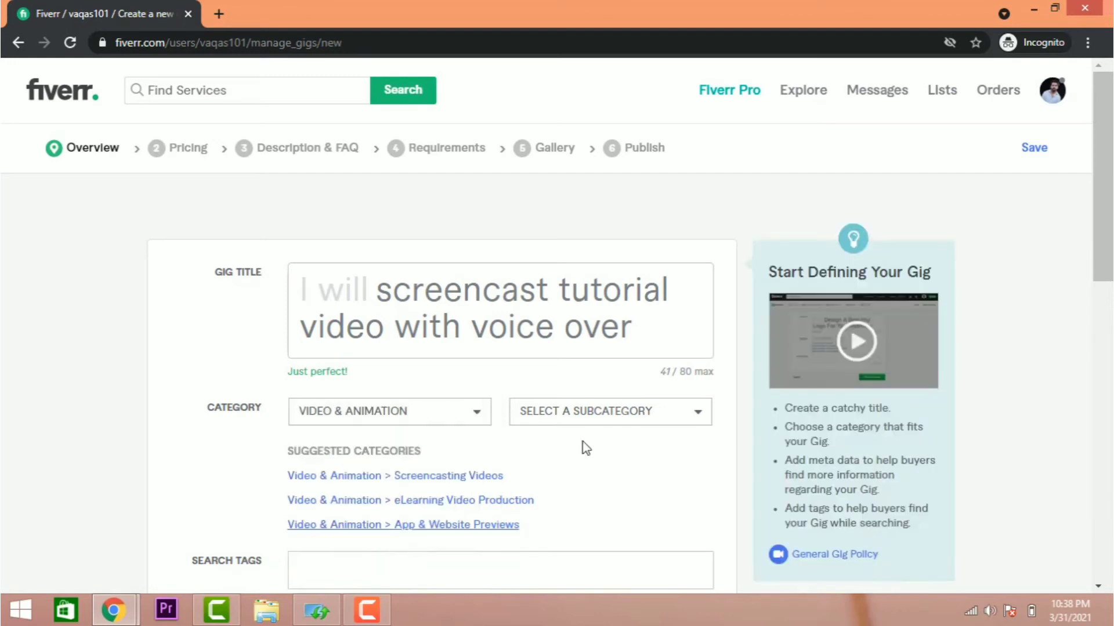
pyautogui.click(698, 413)
pyautogui.click(725, 547)
pyautogui.moveTo(725, 530); pyautogui.dragTo(730, 599)
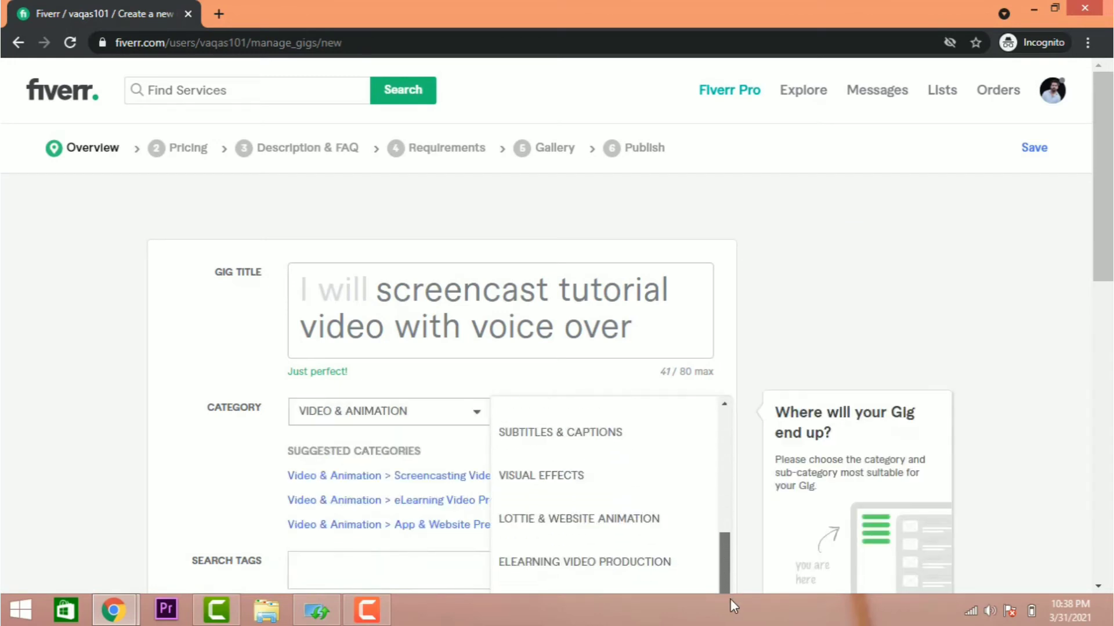
pyautogui.click(583, 548)
pyautogui.scroll(-1, 609, 511)
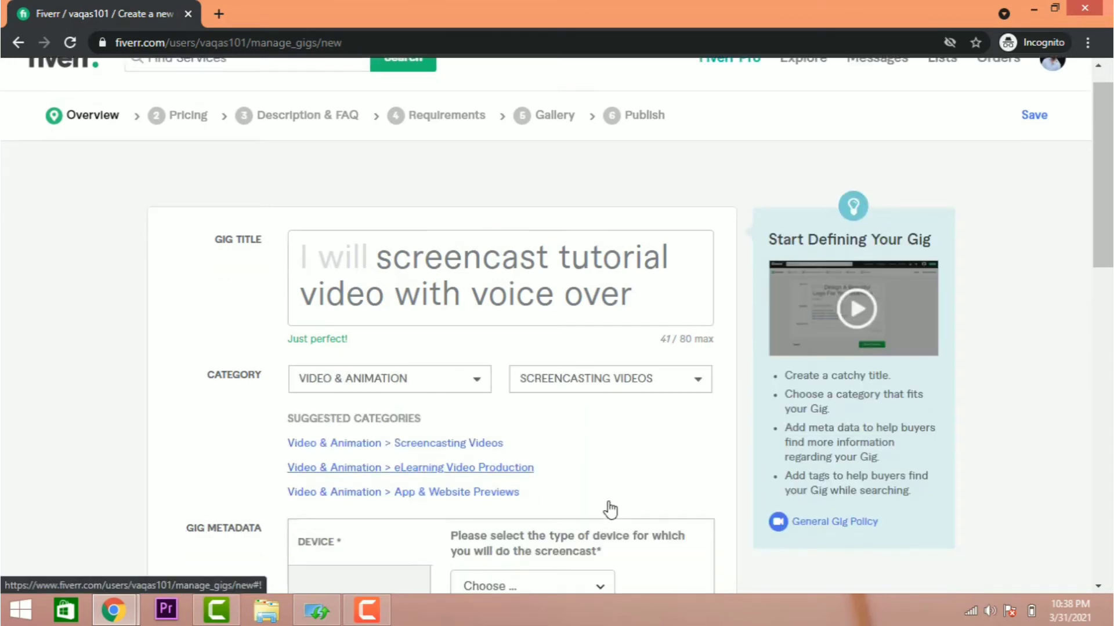
pyautogui.scroll(-3, 610, 509)
pyautogui.click(599, 433)
pyautogui.click(513, 299)
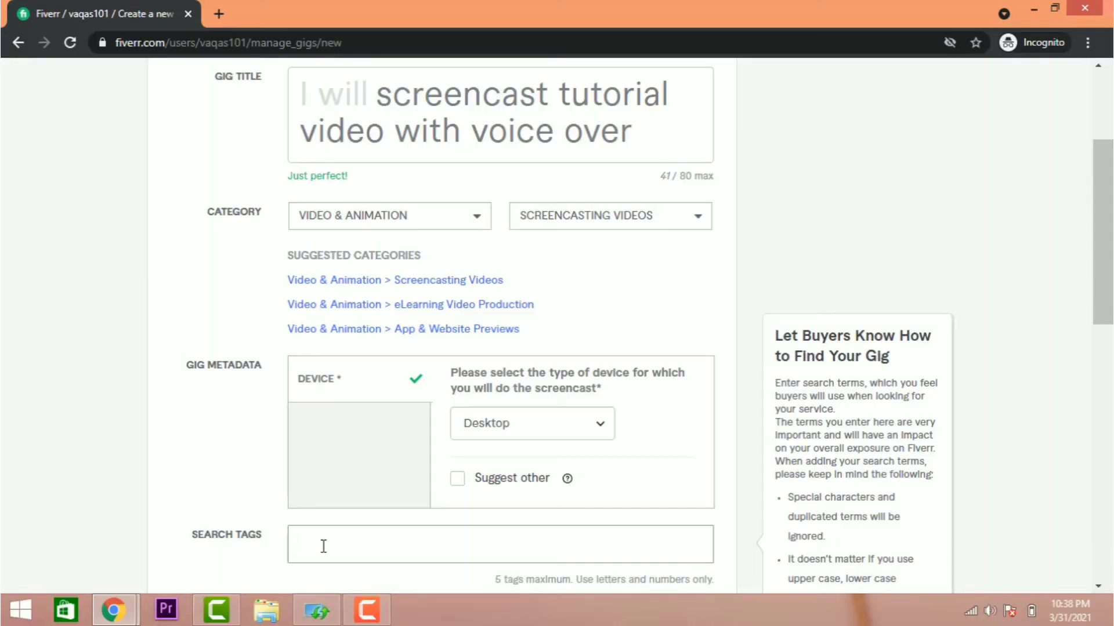
# Step: Add tags tutorial, screenwriting and screencast, then save the overview
pyautogui.click(323, 546)
pyautogui.write('tutorial')
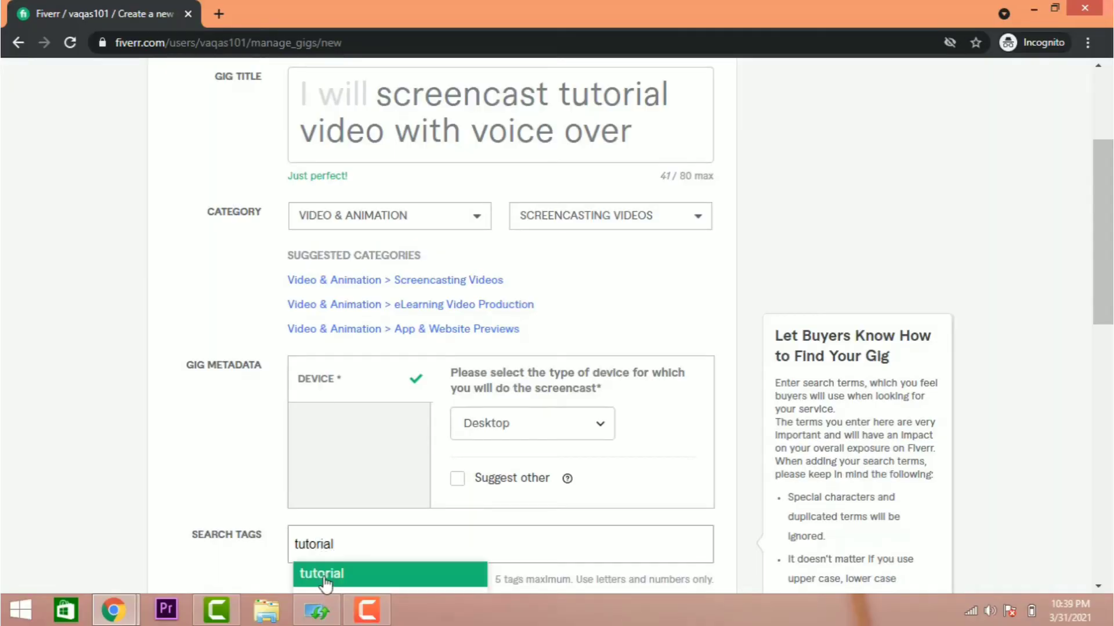
pyautogui.click(371, 567)
pyautogui.write('scree')
pyautogui.click(394, 573)
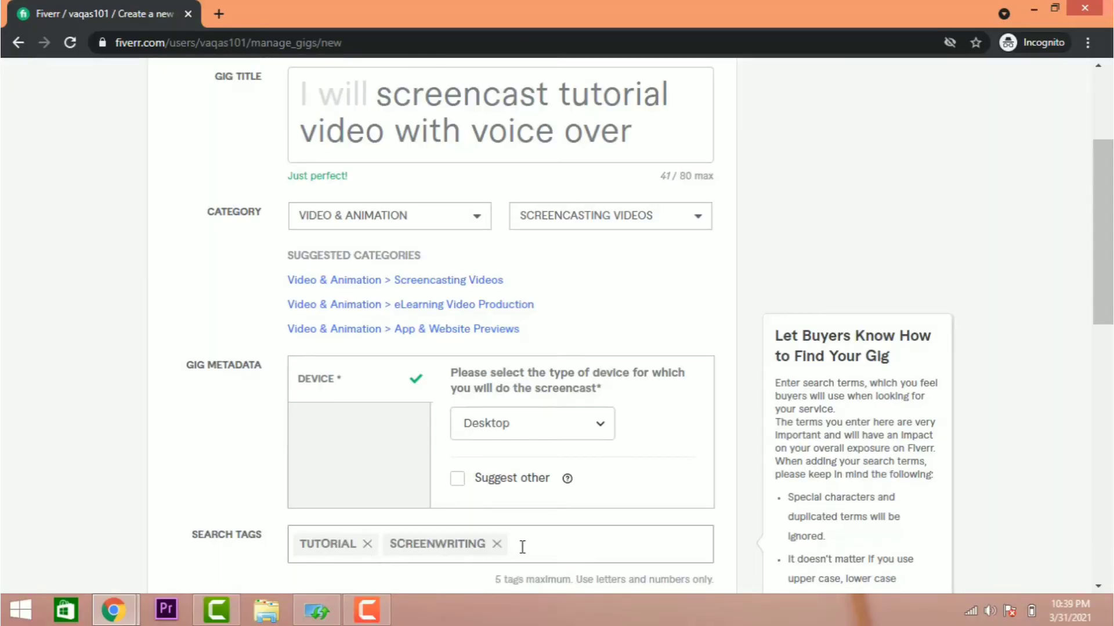
pyautogui.write('screencast')
pyautogui.press('Return')
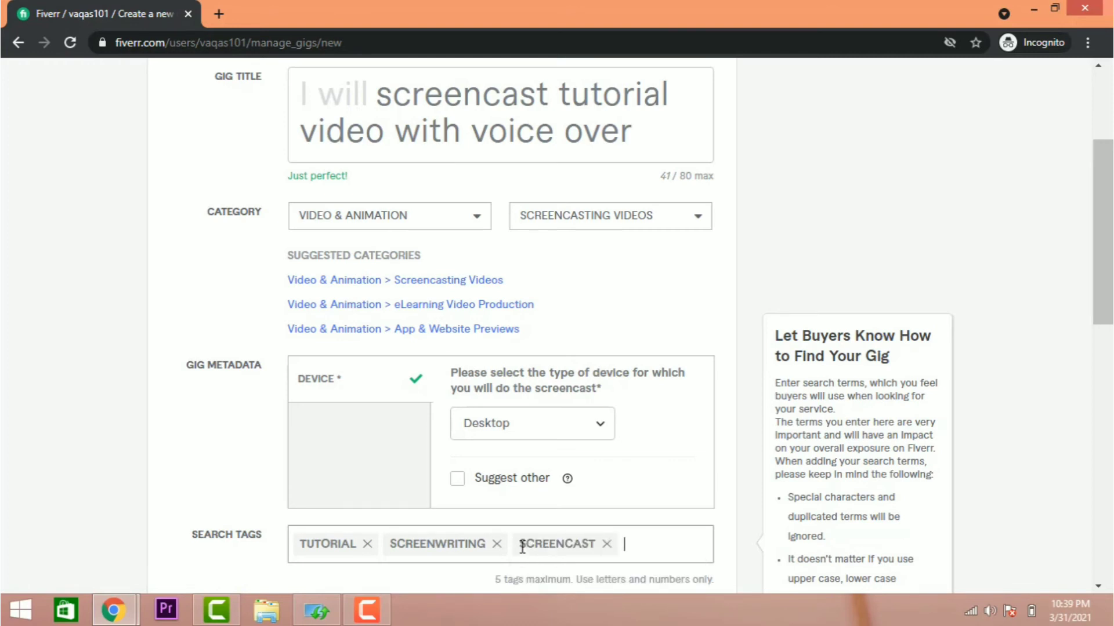
pyautogui.scroll(-8, 789, 243)
pyautogui.click(654, 250)
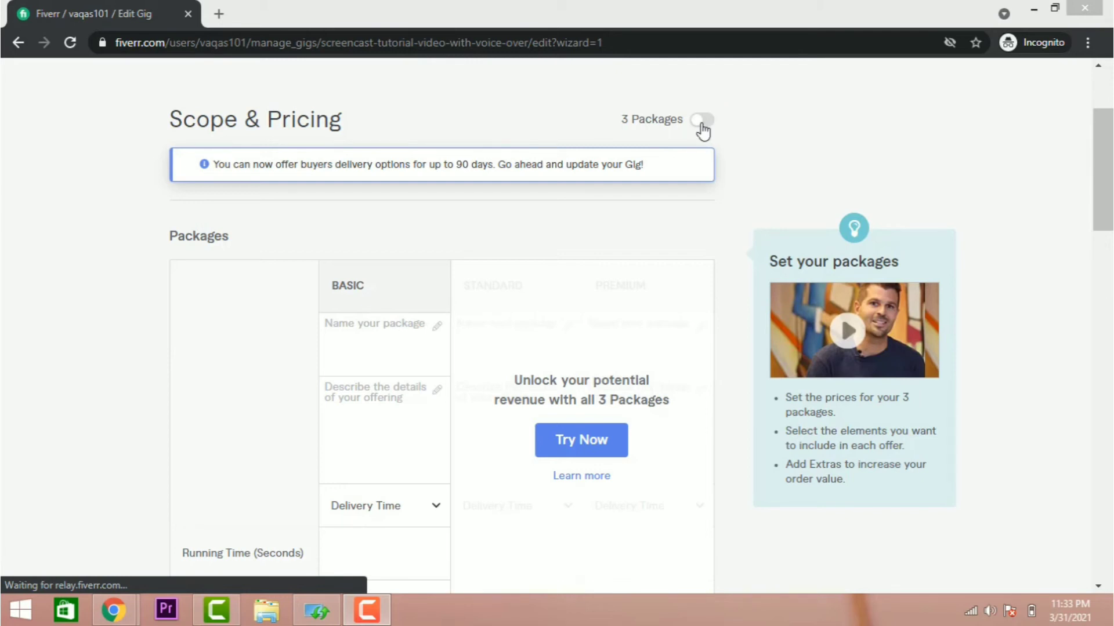
# Step: Name the Basic package 'Super', describe it as 'tutorial video with voice over', with 1-day delivery
pyautogui.click(334, 335)
pyautogui.write('Super')
pyautogui.click(335, 392)
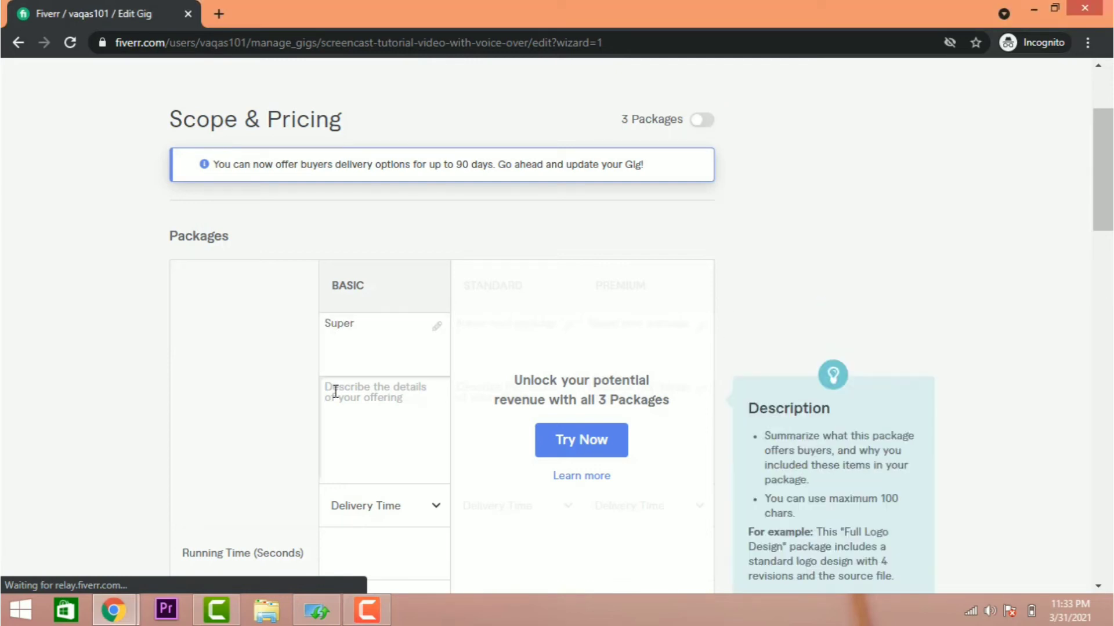
pyautogui.write('tutorial video with vo')
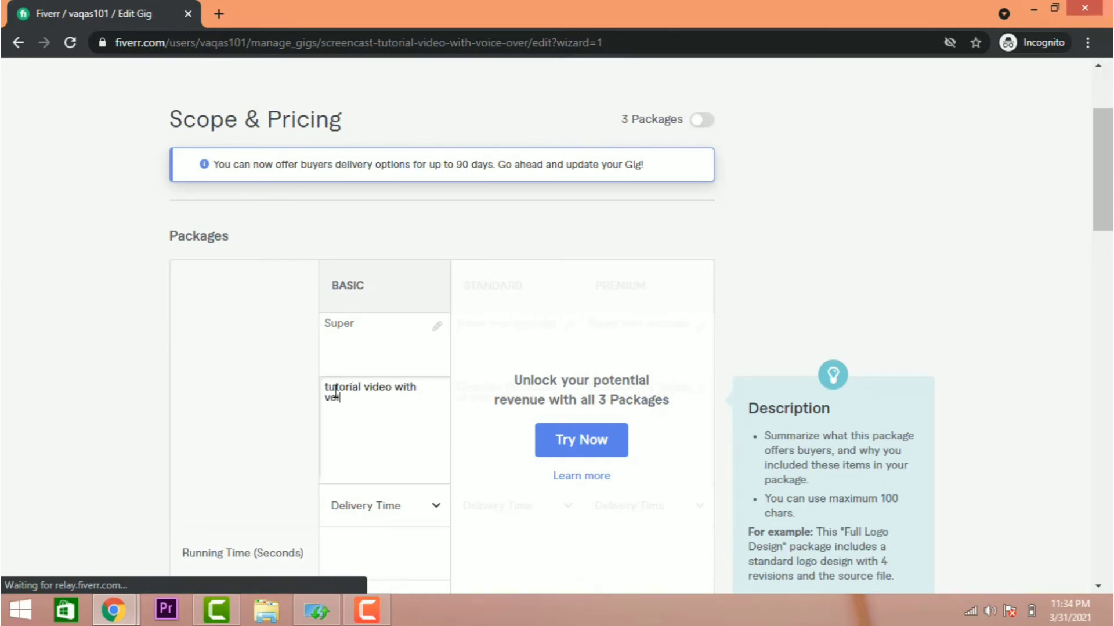
pyautogui.write('ice over')
pyautogui.click(435, 506)
pyautogui.click(425, 450)
# Step: Set 60 seconds running time and include scriptwriting, voice over, highlighting effects and background music
pyautogui.scroll(-2, 426, 450)
pyautogui.click(423, 425)
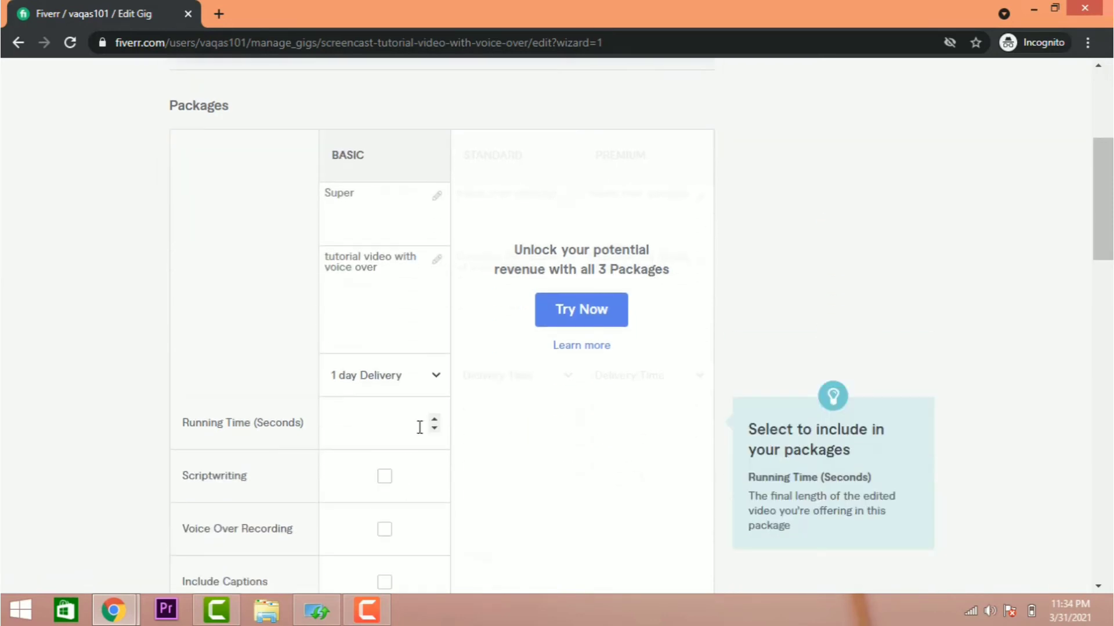
pyautogui.write('60')
pyautogui.click(384, 475)
pyautogui.click(385, 529)
pyautogui.scroll(-4, 382, 532)
pyautogui.click(385, 405)
pyautogui.click(385, 460)
pyautogui.scroll(-1, 377, 533)
# Step: Price the Basic package at $15, correcting the mistyped 40
pyautogui.click(373, 500)
pyautogui.write('40')
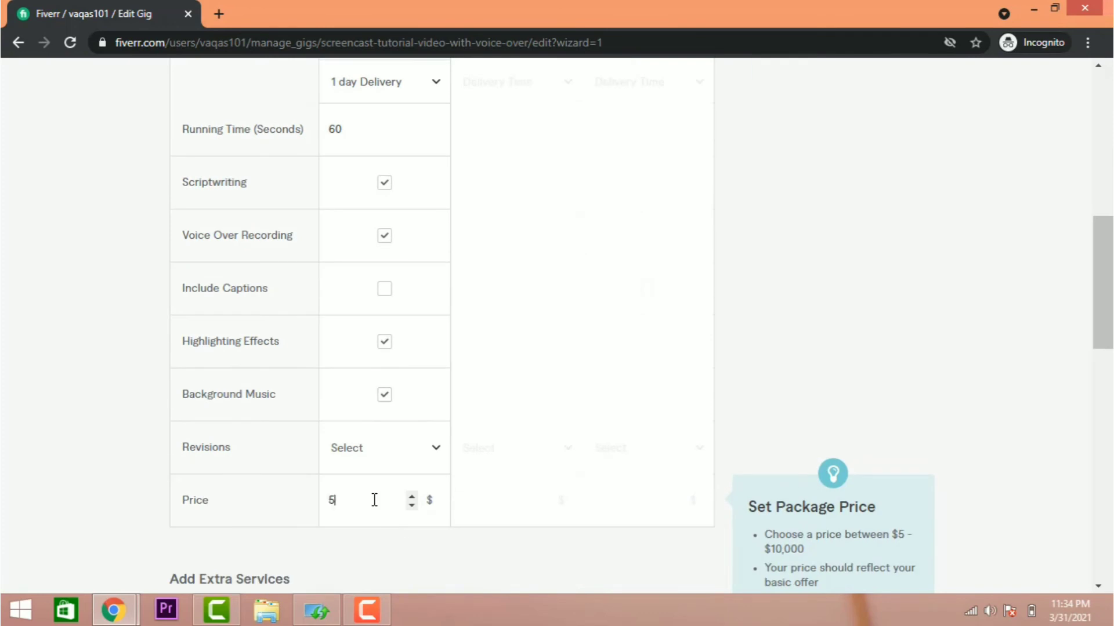
pyautogui.press('BackSpace')
pyautogui.press('BackSpace')
pyautogui.write('15')
pyautogui.scroll(-4, 480, 545)
# Step: Offer a captions extra for $5 that adds 1 day to delivery
pyautogui.click(190, 423)
pyautogui.click(458, 425)
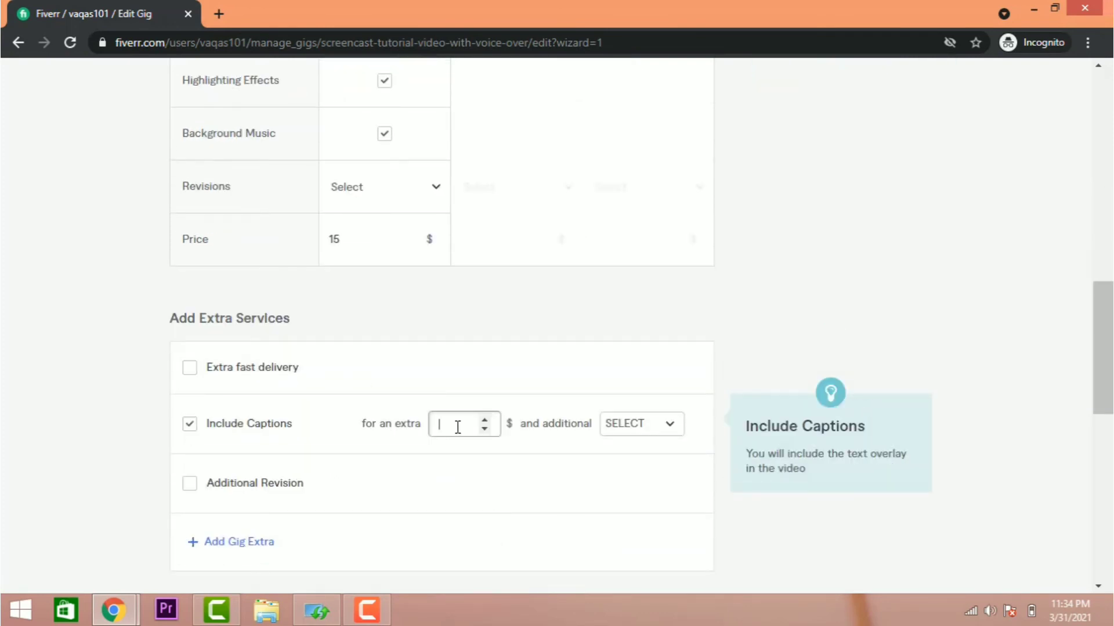
pyautogui.write('5')
pyautogui.click(666, 428)
pyautogui.click(654, 263)
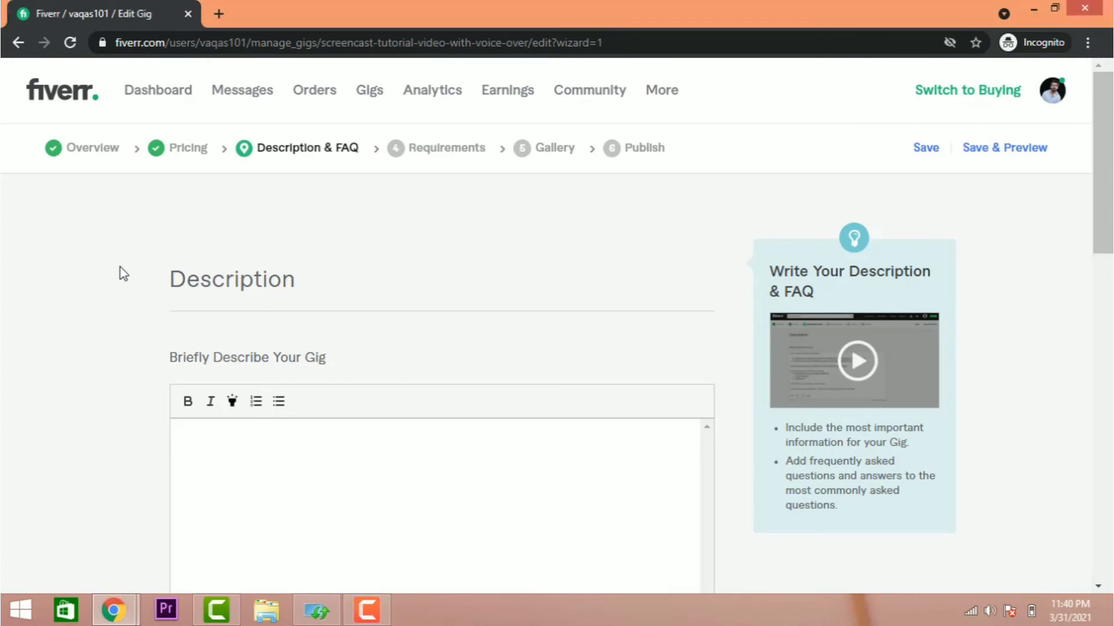
# Step: Paste the prepared gig description into the description box
pyautogui.scroll(-1, 120, 267)
pyautogui.scroll(-4, 120, 267)
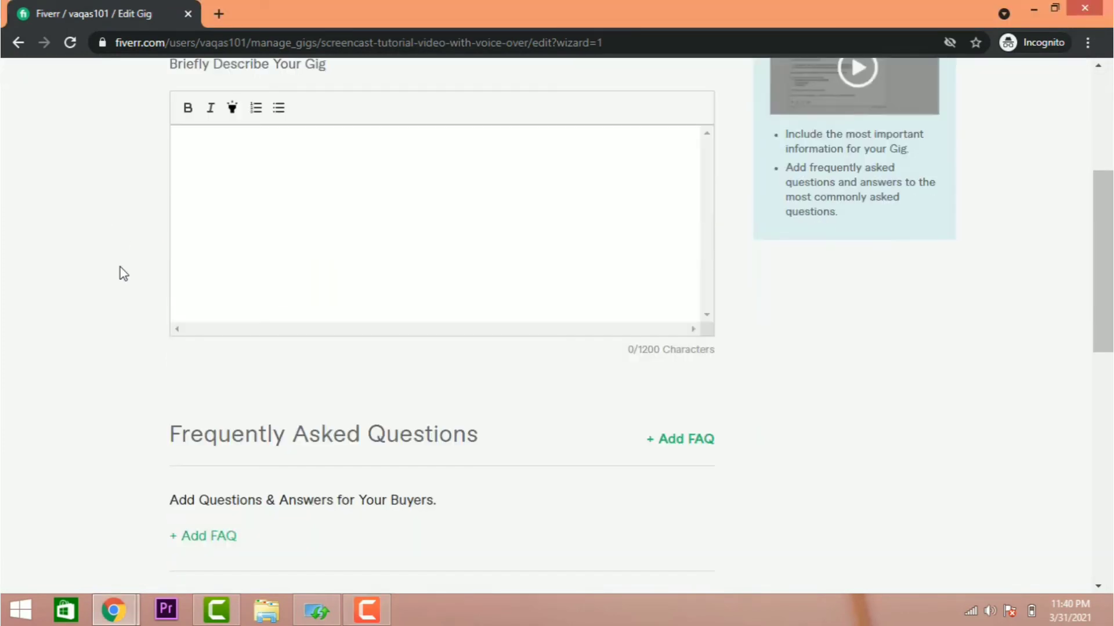
pyautogui.click(186, 191)
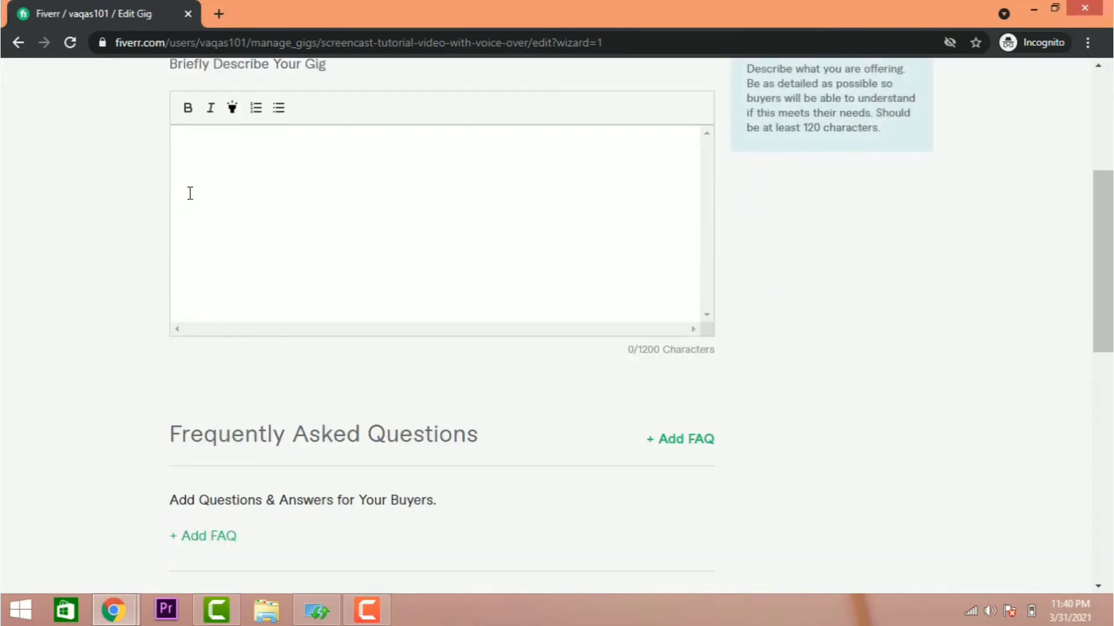
pyautogui.rightClick(188, 193)
pyautogui.click(218, 293)
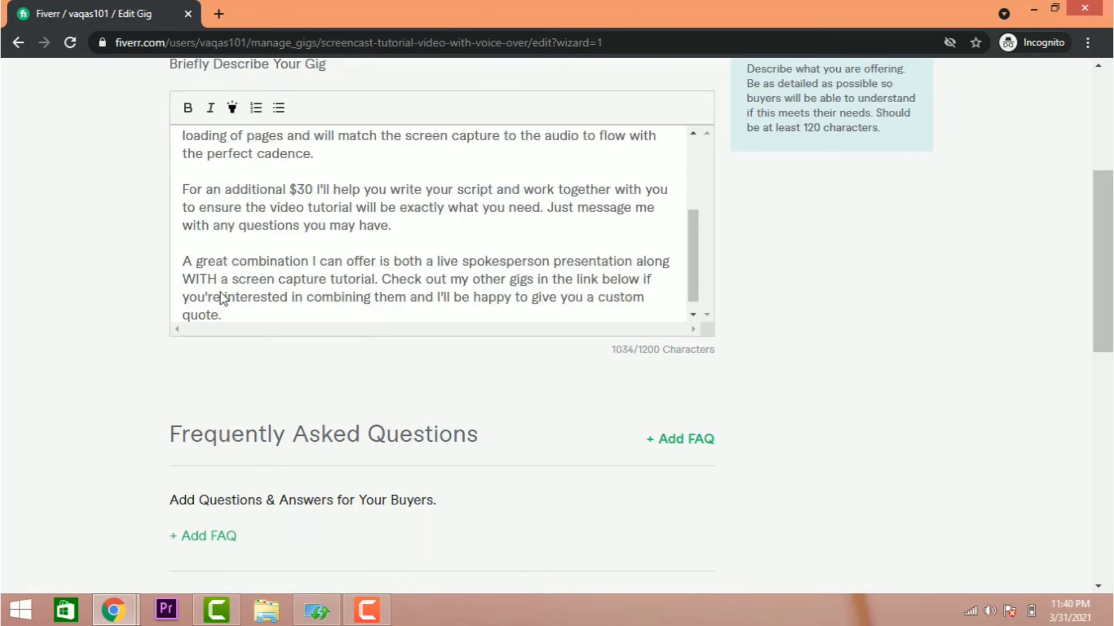
# Step: Add the FAQ 'How to get started?' with its answer, then start a new buyer requirement
pyautogui.scroll(-3, 678, 174)
pyautogui.click(180, 340)
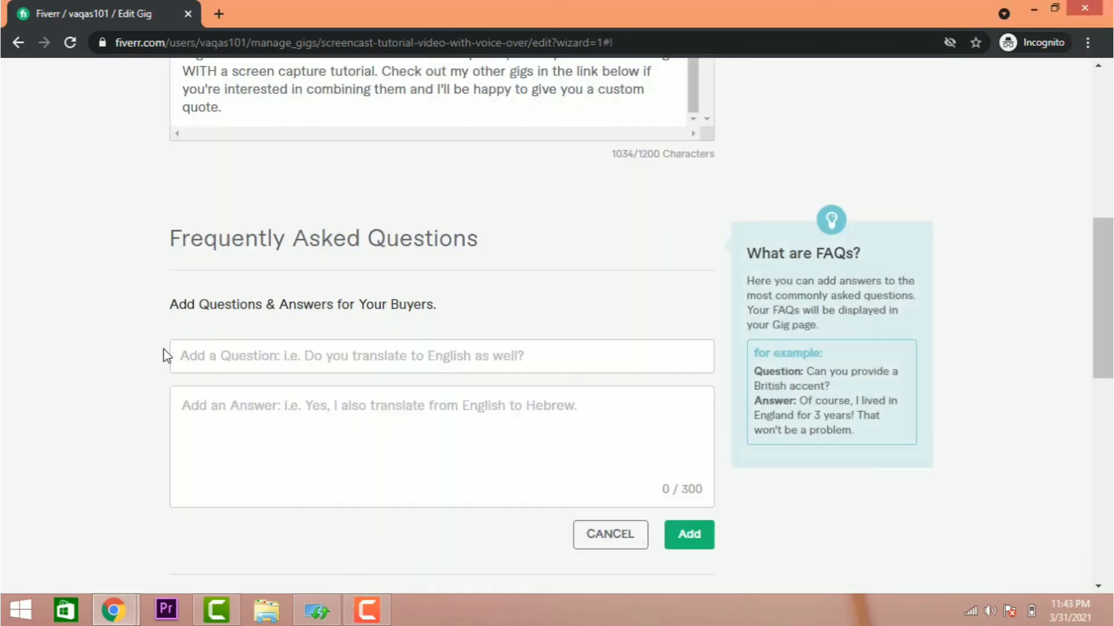
pyautogui.click(210, 358)
pyautogui.write('How to ge')
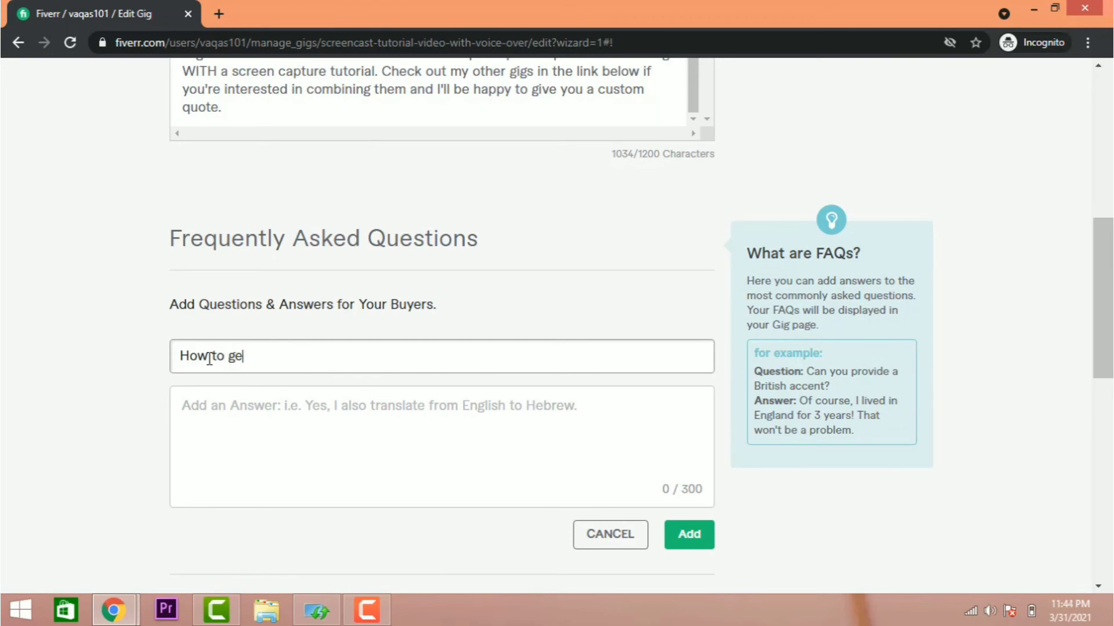
pyautogui.write('t started?')
pyautogui.click(197, 406)
pyautogui.write('just sent me a script')
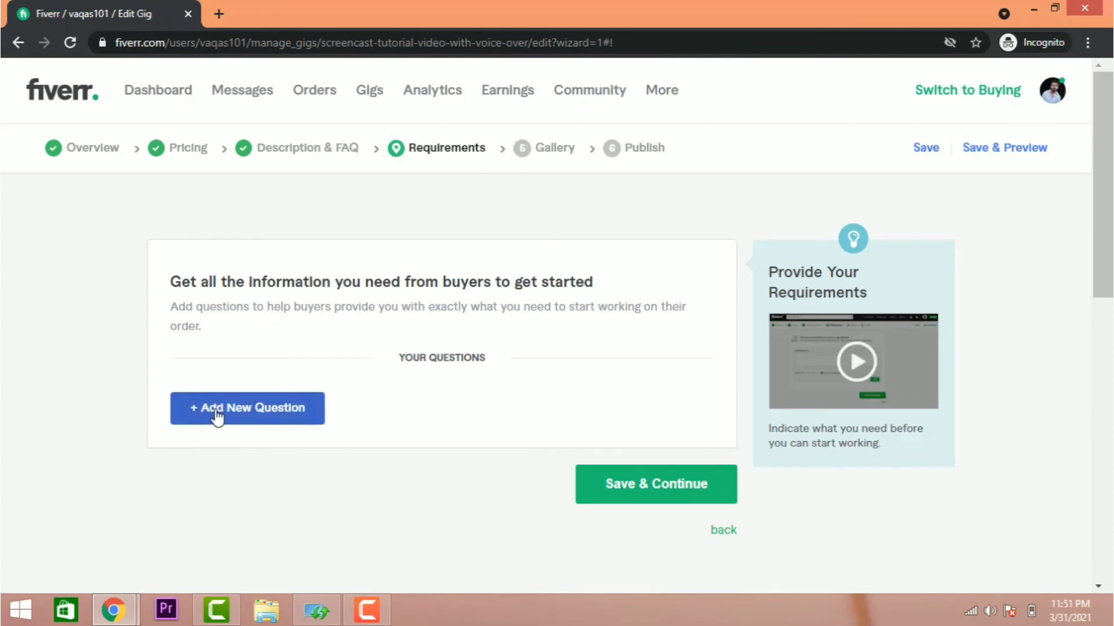
pyautogui.click(217, 416)
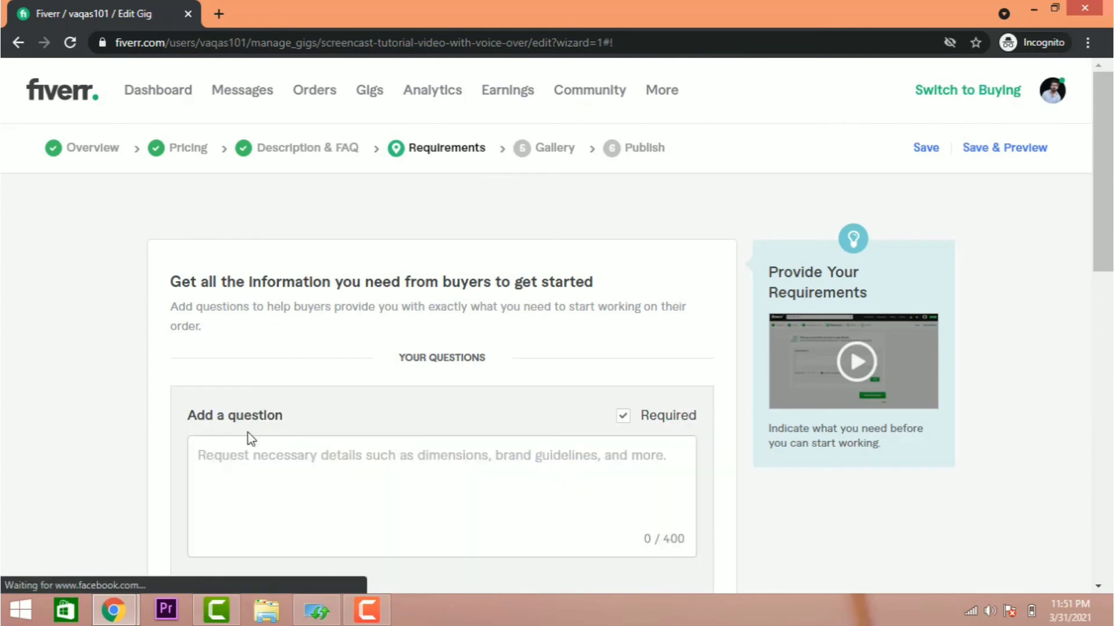
# Step: Write the required free-text requirement asking for the script with website address and save it
pyautogui.click(236, 456)
pyautogui.write('script with website address')
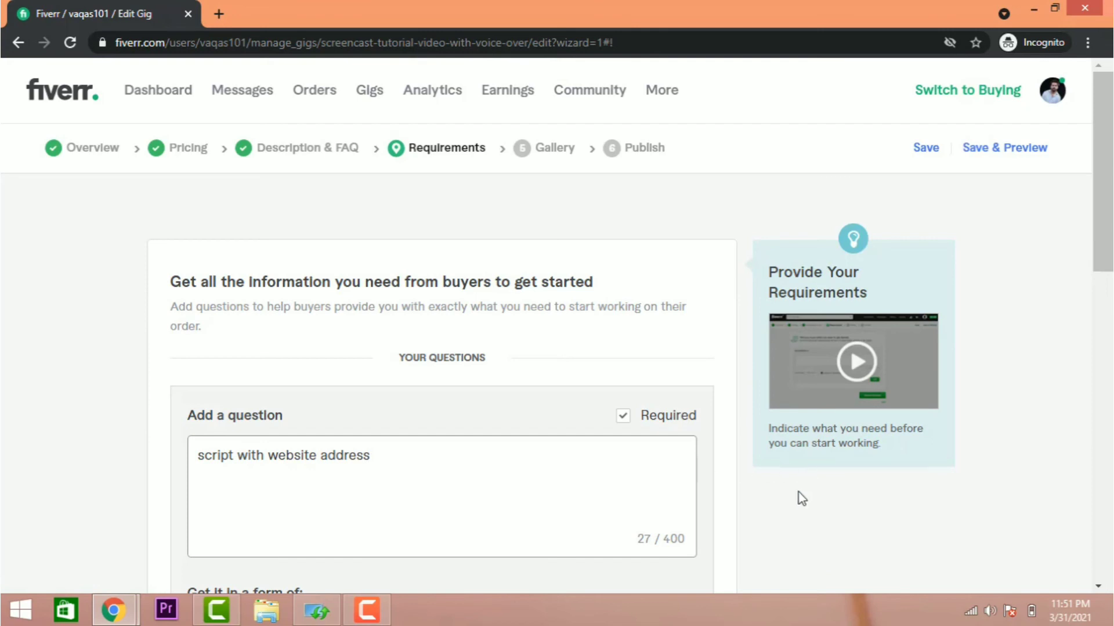
pyautogui.scroll(-4, 799, 491)
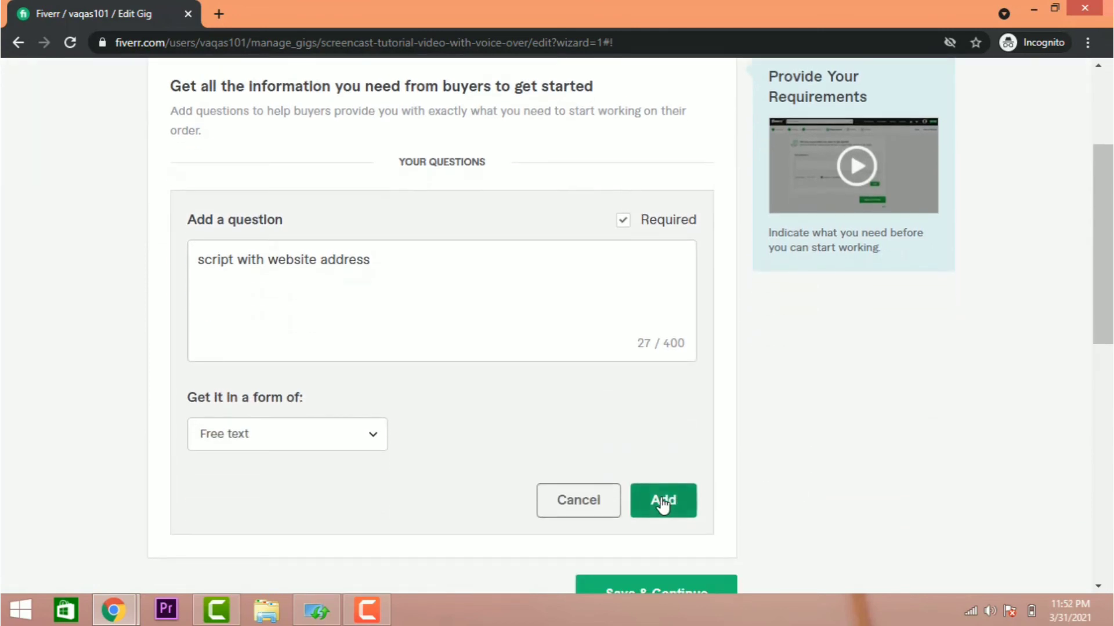
pyautogui.click(663, 502)
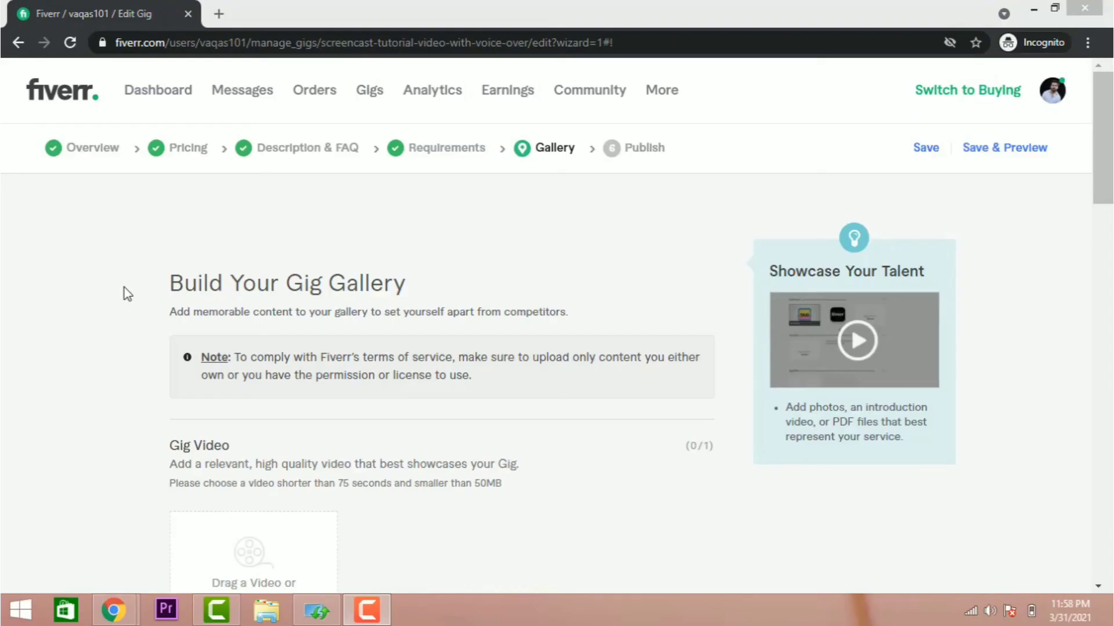
# Step: Upload the clock video as the gig video
pyautogui.scroll(-5, 124, 290)
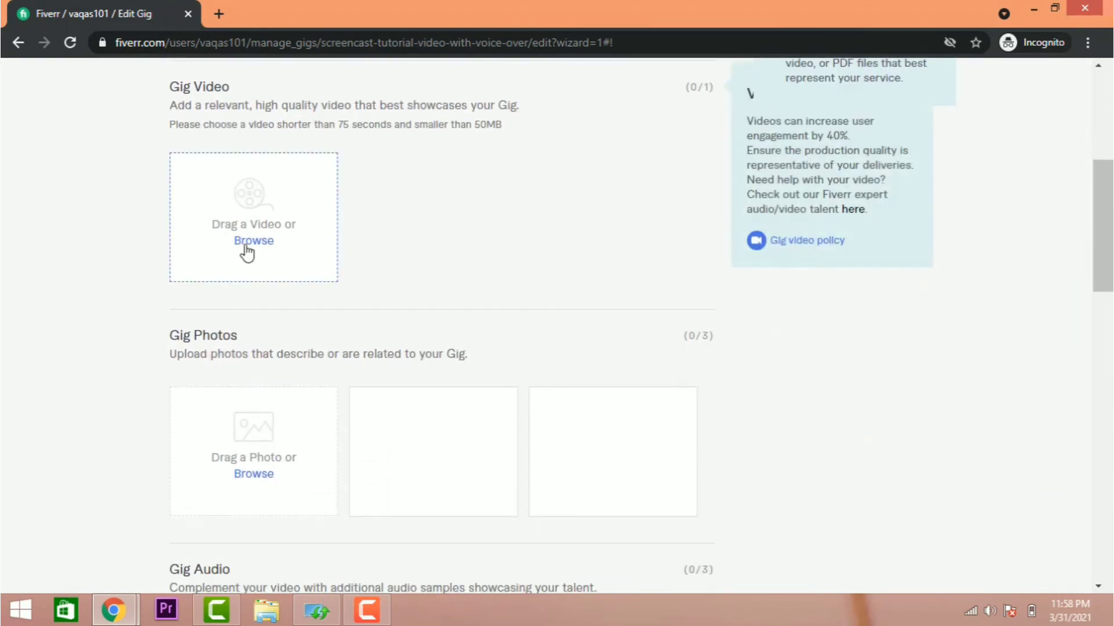
pyautogui.click(248, 243)
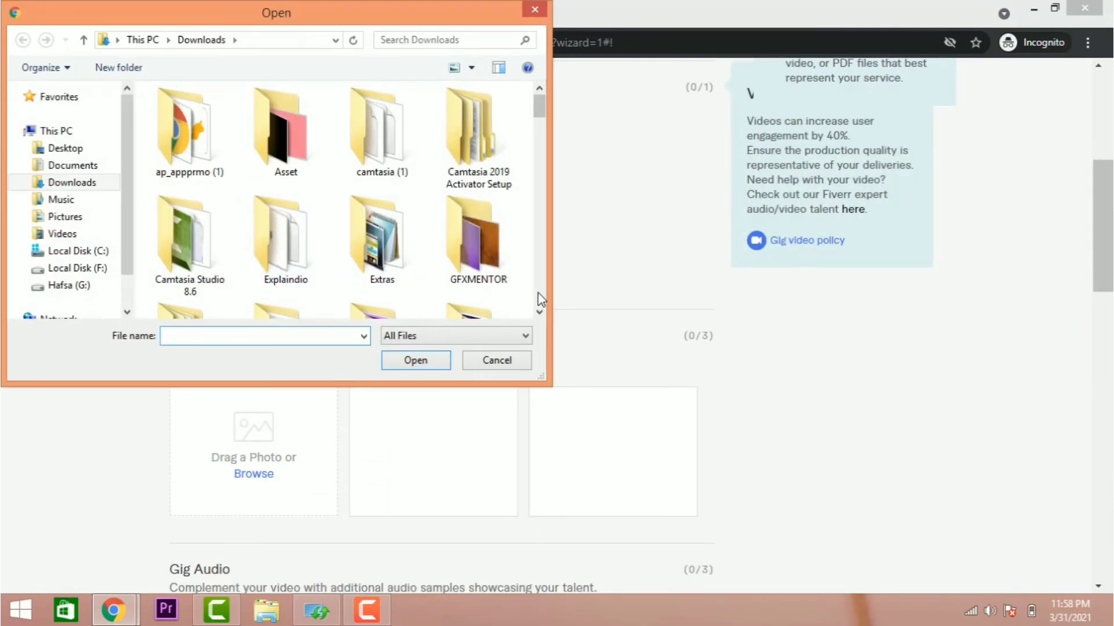
pyautogui.scroll(-10, 541, 299)
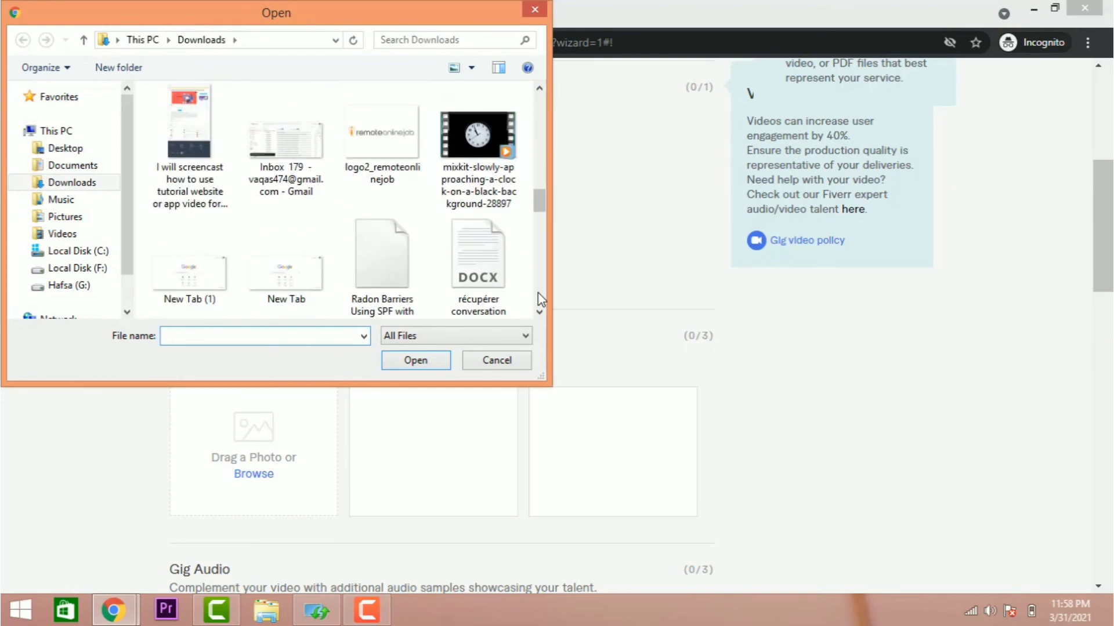
pyautogui.click(478, 169)
pyautogui.click(415, 361)
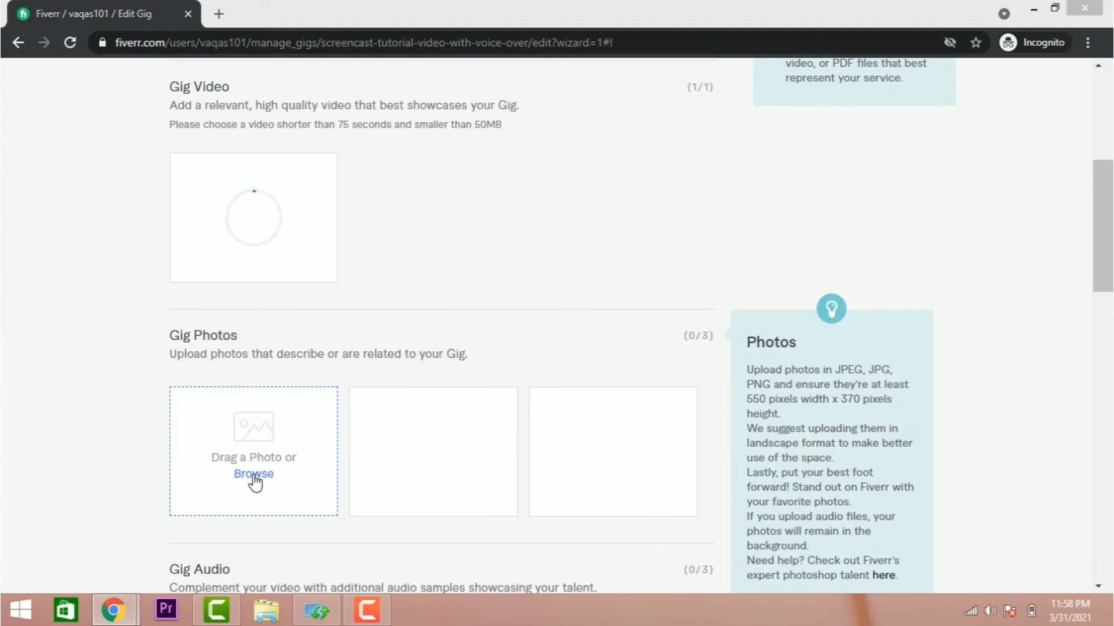
# Step: Upload the screencast thumbnail image as the gig photo
pyautogui.click(254, 474)
pyautogui.scroll(-10, 541, 277)
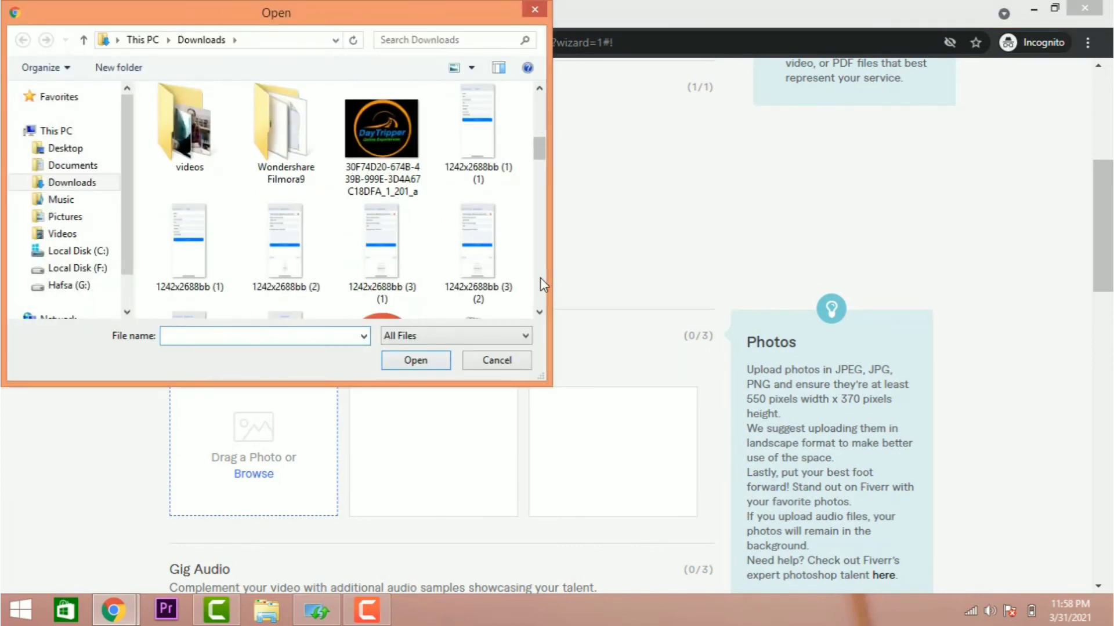
pyautogui.scroll(-2, 540, 277)
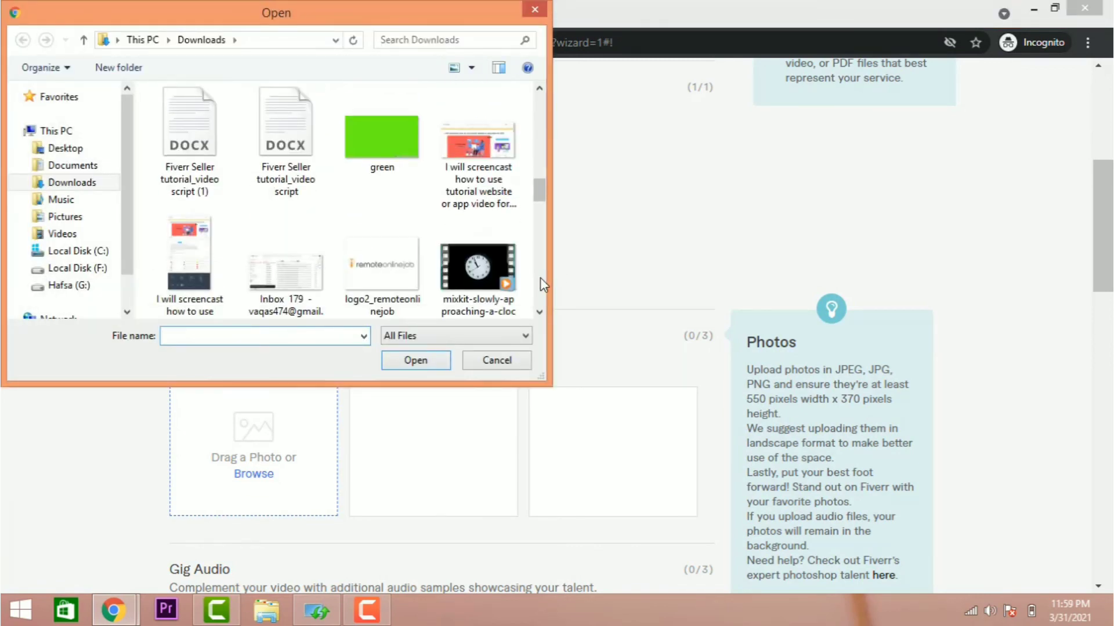
pyautogui.click(362, 130)
pyautogui.click(462, 142)
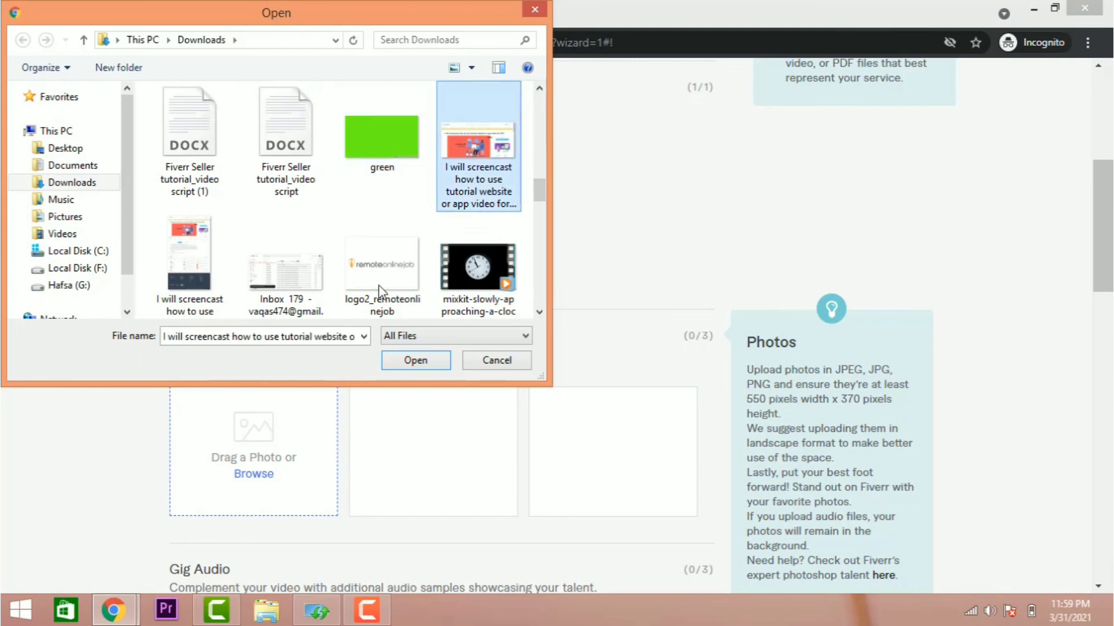
pyautogui.click(409, 360)
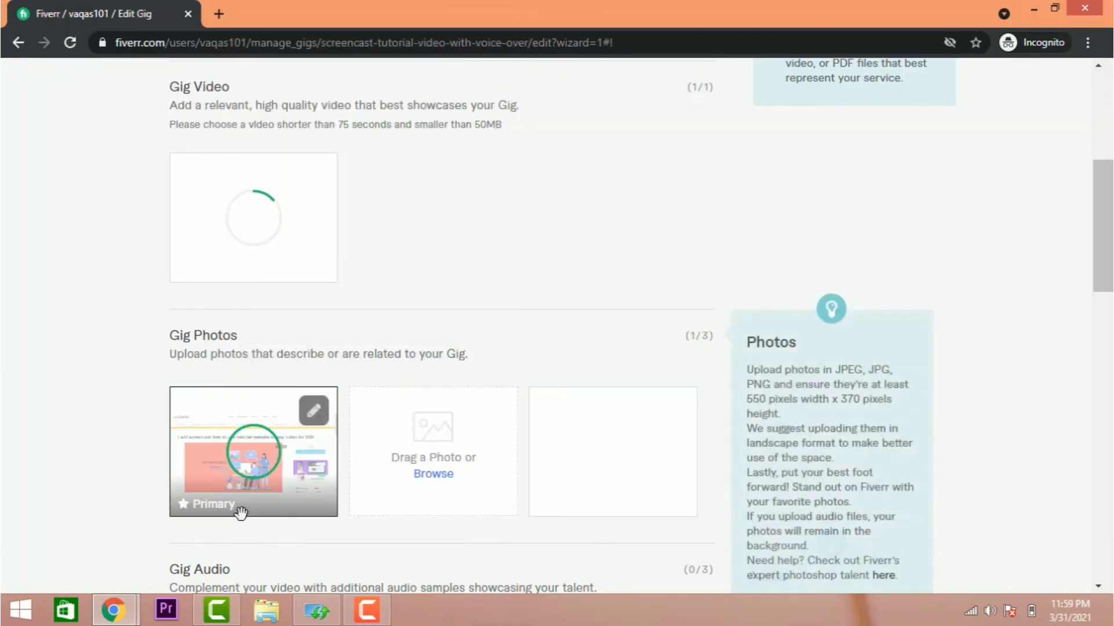
# Step: Save the gallery, dismiss the completion message and publish the gig
pyautogui.scroll(-1, 95, 530)
pyautogui.scroll(-4, 95, 530)
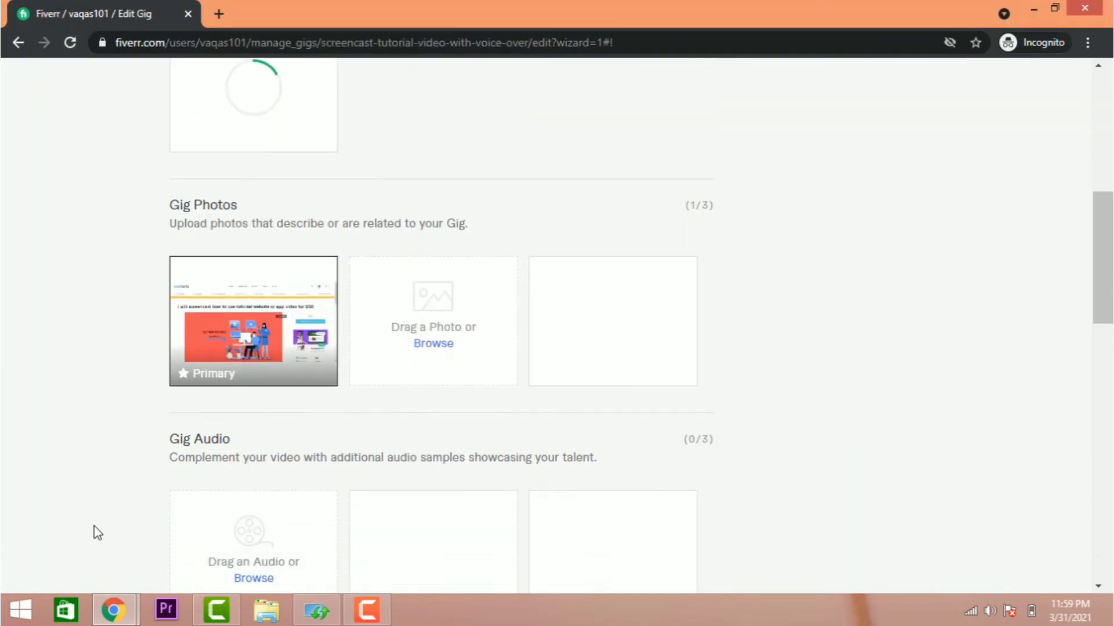
pyautogui.scroll(-5, 94, 530)
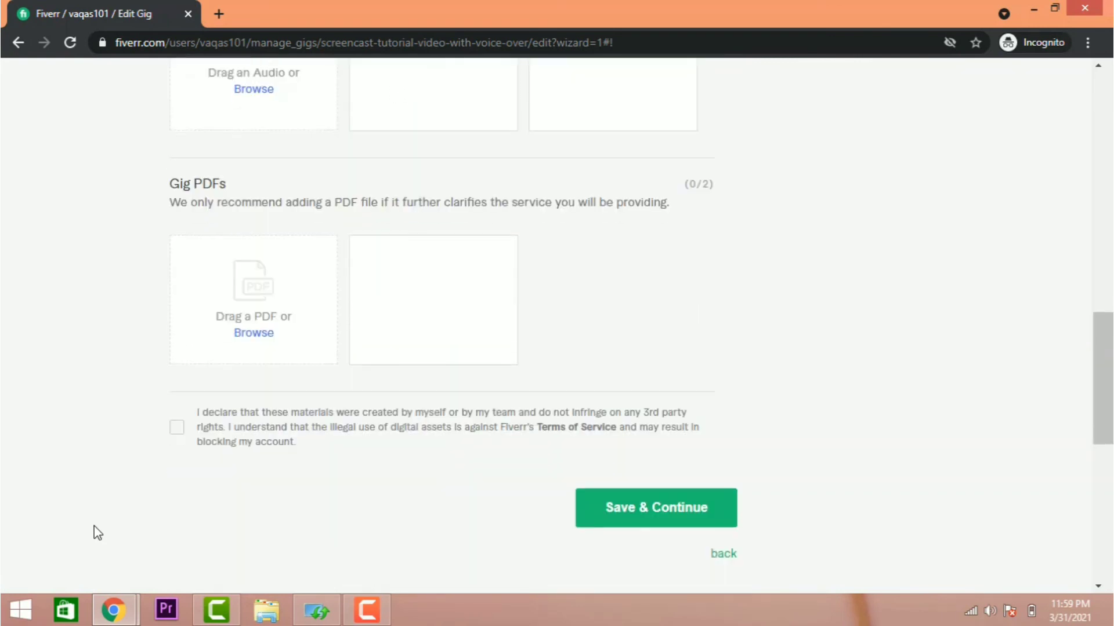
pyautogui.click(649, 524)
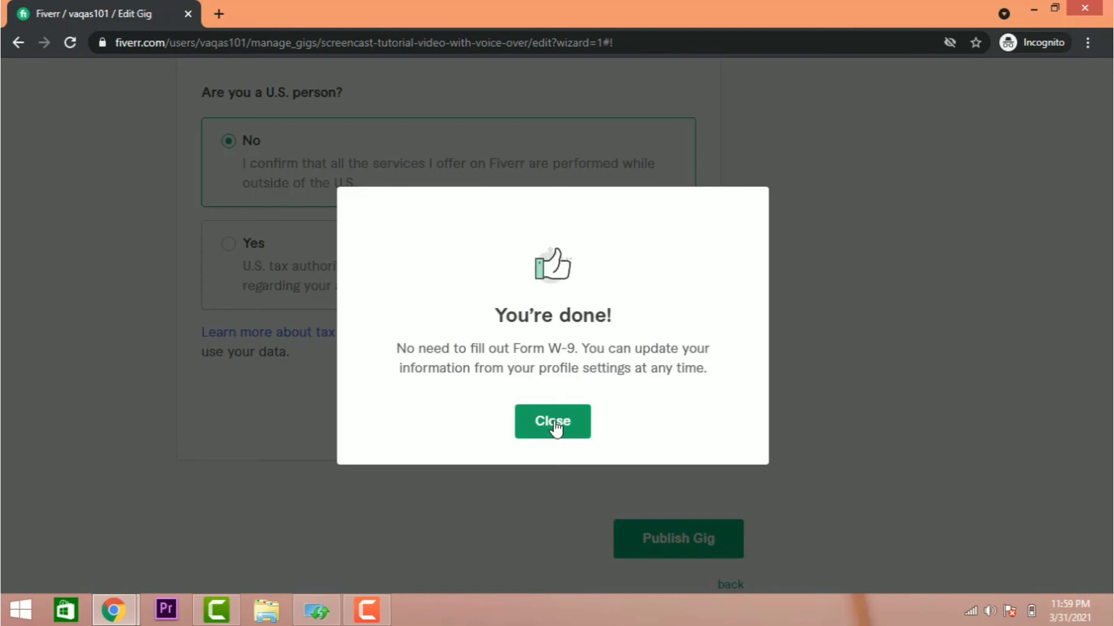
pyautogui.click(554, 428)
pyautogui.click(684, 538)
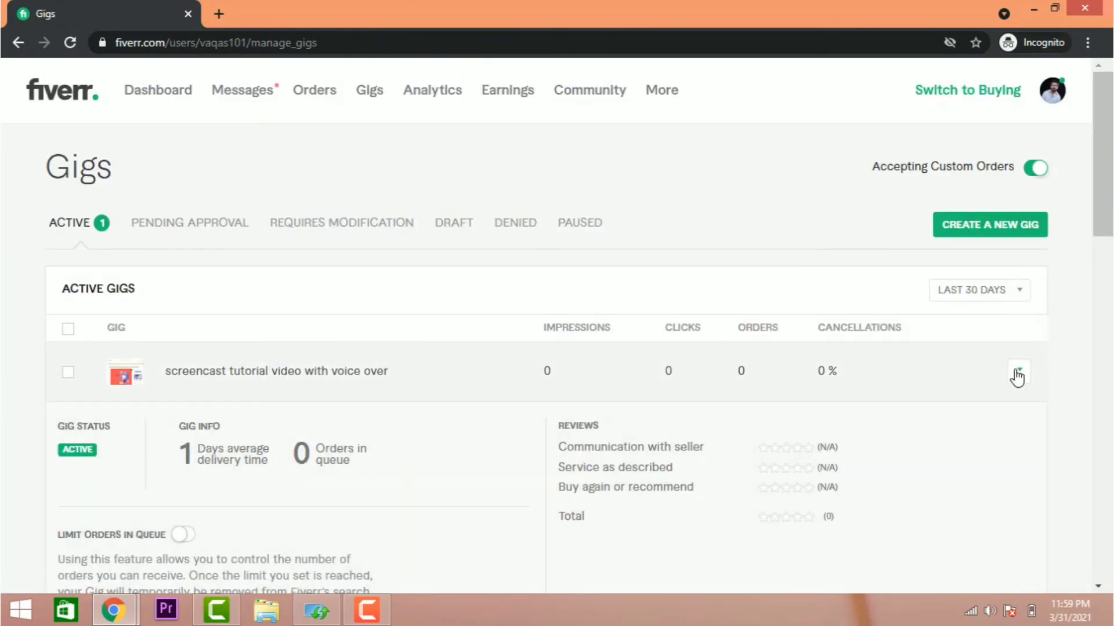
# Step: Preview the published gig in a new tab and scroll through its Super package page
pyautogui.click(1015, 376)
pyautogui.click(1017, 377)
pyautogui.scroll(-3, 1016, 377)
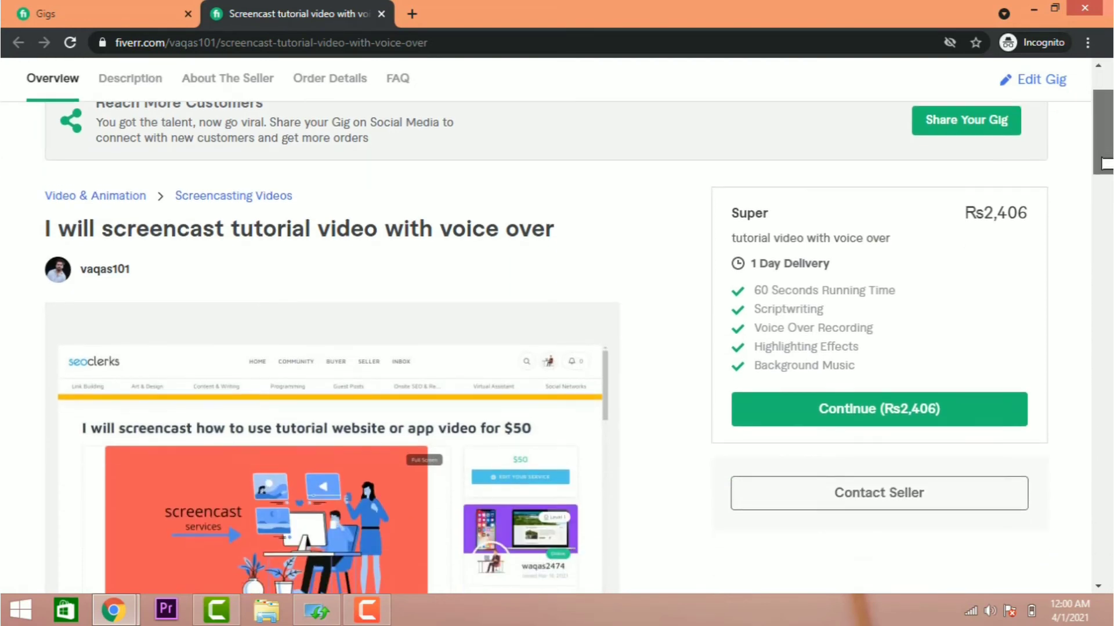
pyautogui.scroll(-10, 557, 348)
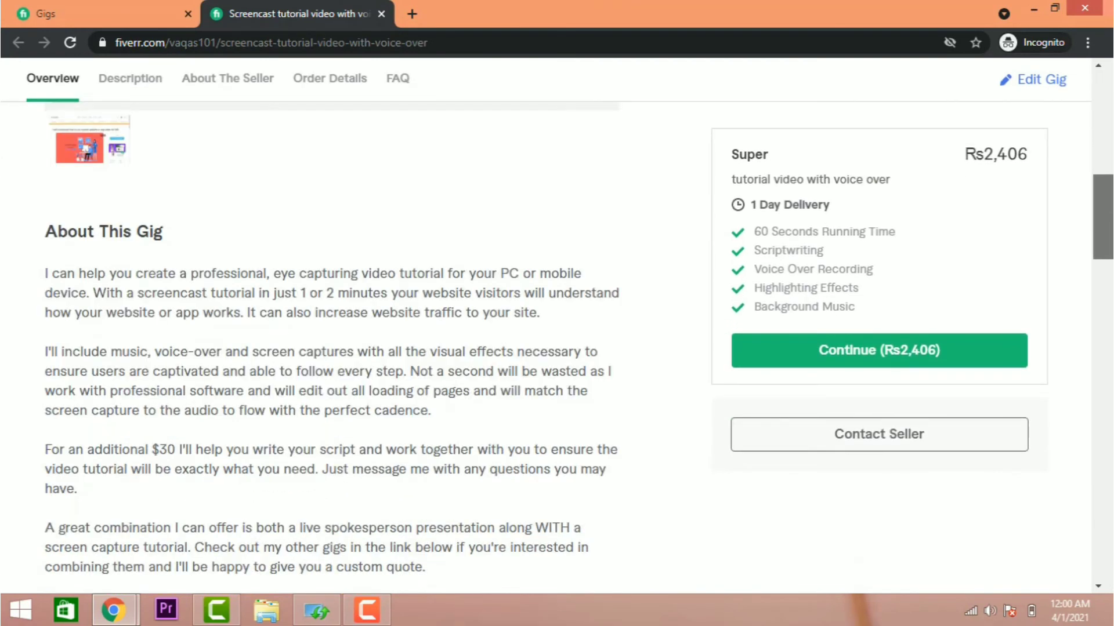
pyautogui.scroll(-6, 557, 348)
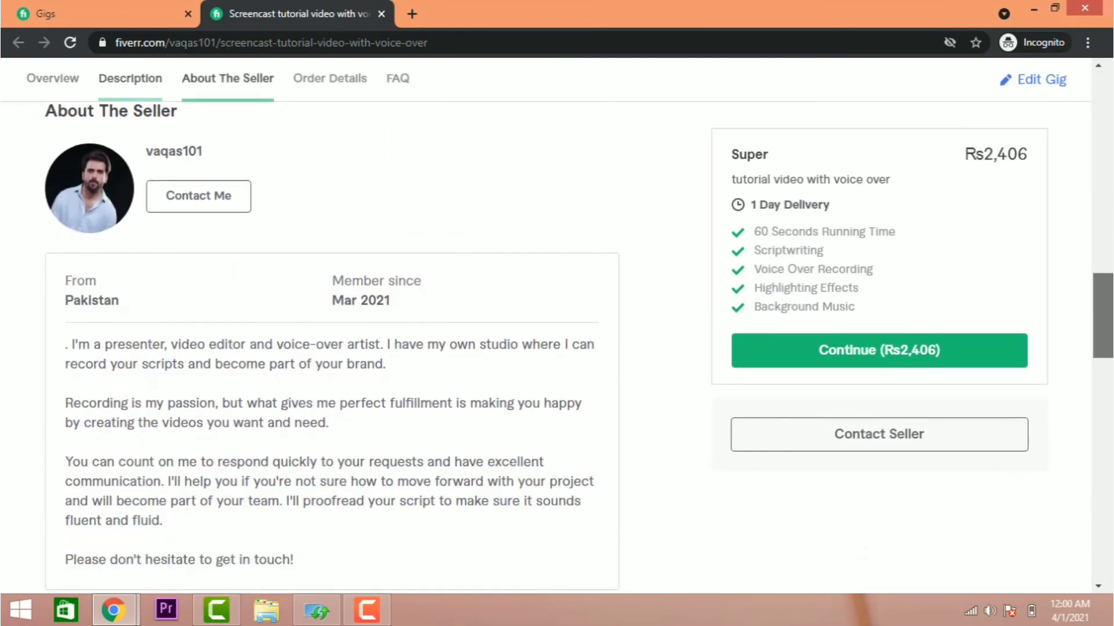
pyautogui.scroll(-10, 557, 348)
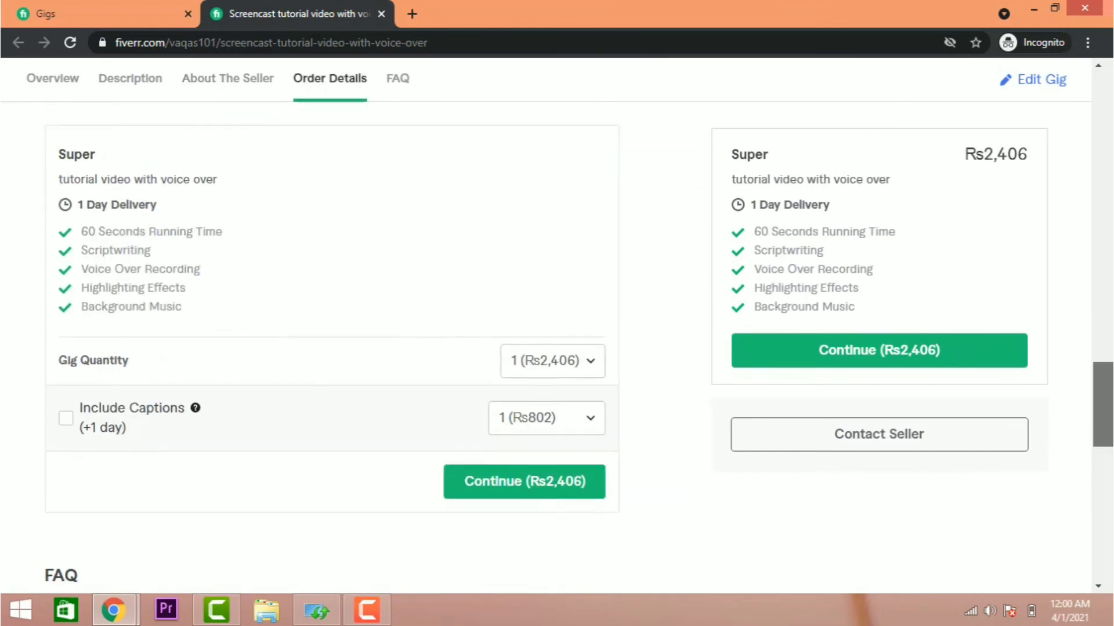
pyautogui.scroll(-4, 557, 348)
pyautogui.scroll(12, 557, 348)
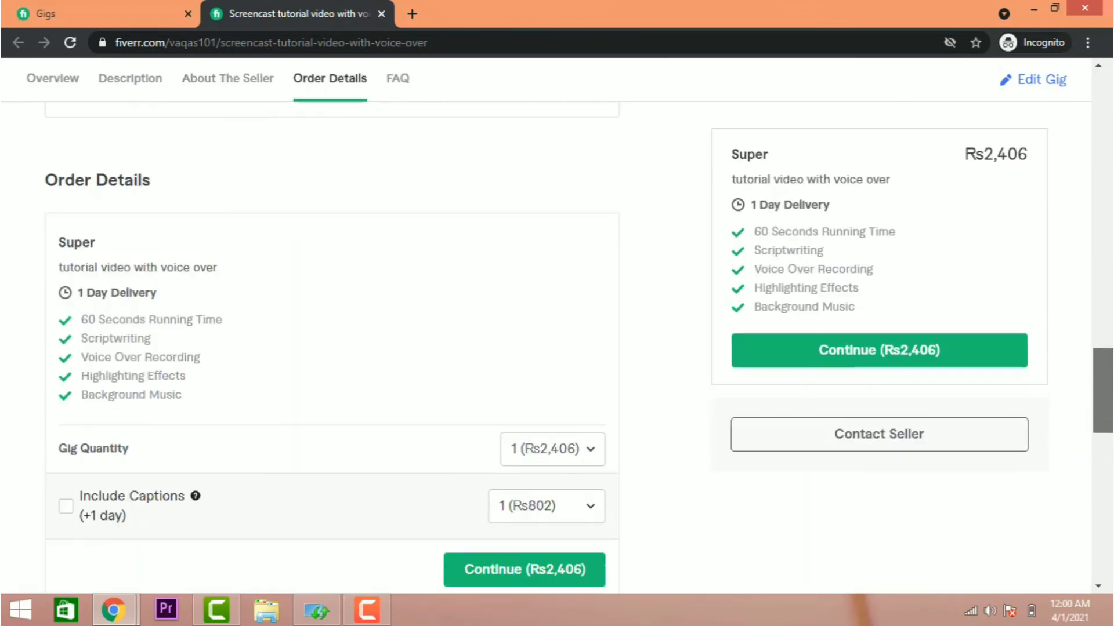
pyautogui.scroll(15, 331, 348)
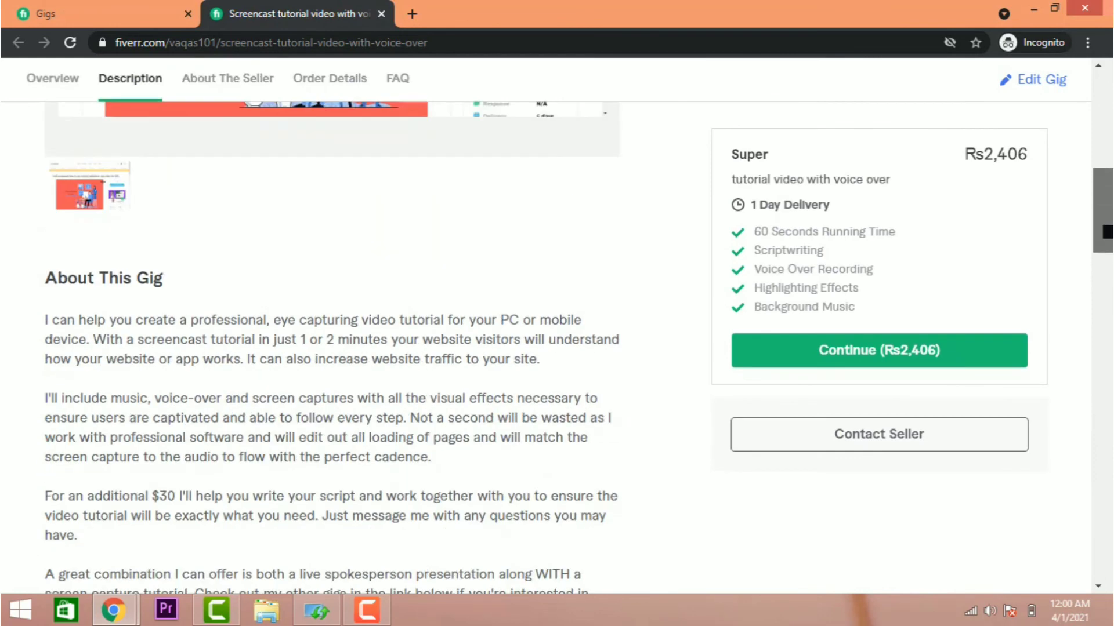